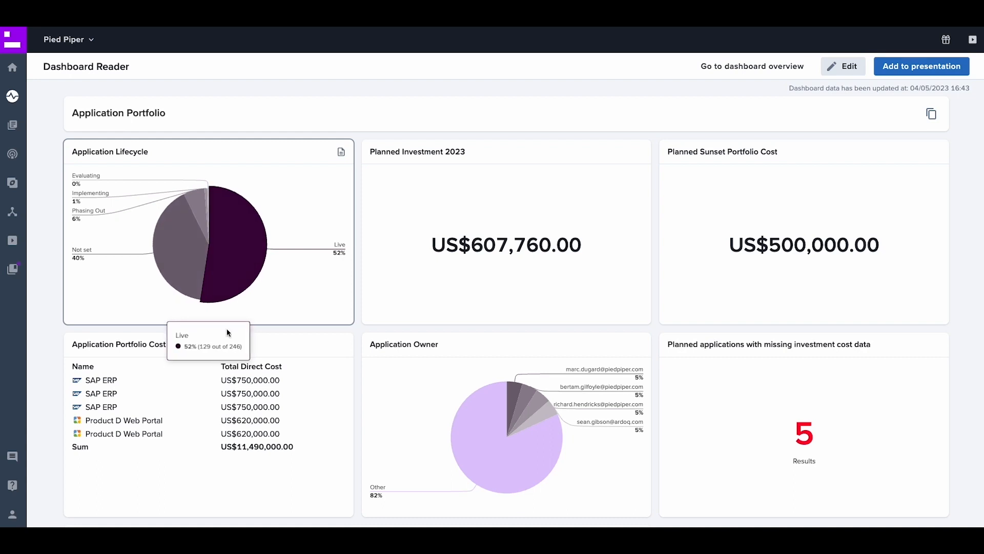
Look through the Application Portfolio dashboard, and find and open the Application Risk Management dashboard by searching the dashboards for "risk".
{"action": "scroll", "coordinate": [197, 457], "scroll_direction": "down", "scroll_amount": 2}
{"action": "scroll", "coordinate": [196, 458], "scroll_direction": "down", "scroll_amount": 3}
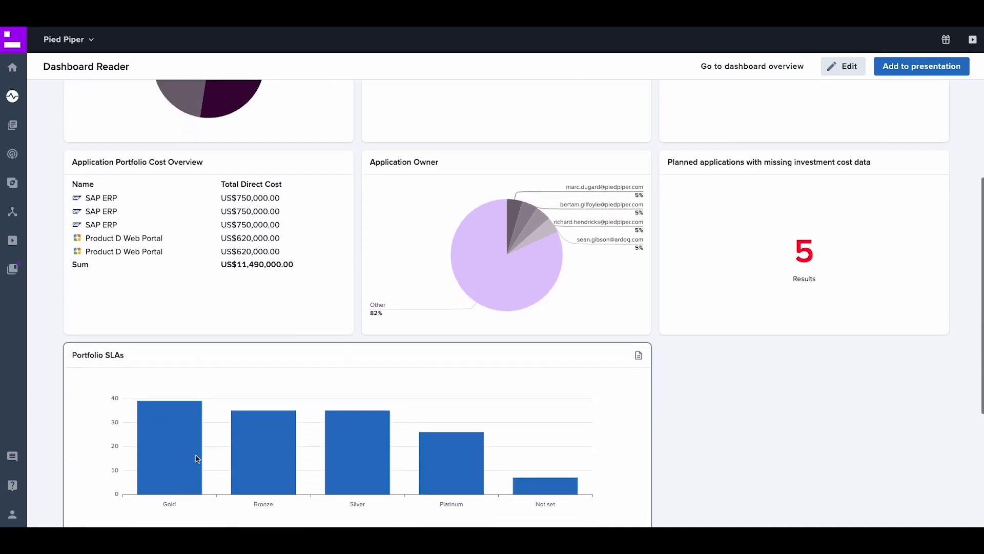
{"action": "left_click", "coordinate": [758, 193]}
{"action": "left_click", "coordinate": [140, 106]}
{"action": "type", "text": "risk"}
{"action": "left_click", "coordinate": [134, 155]}
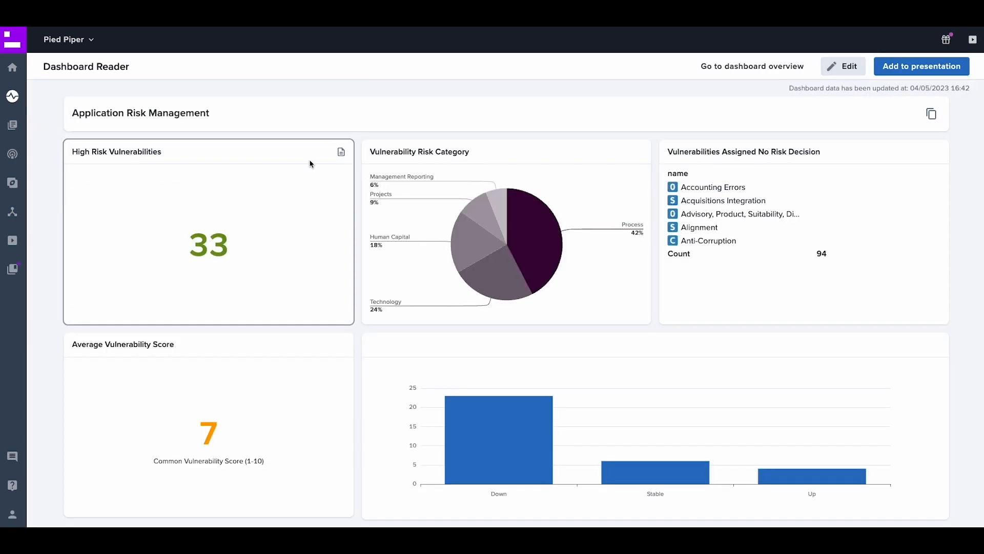
Review the Application Risk Management charts, and open and look through the Enterprise Risk Management dashboard.
{"action": "scroll", "coordinate": [323, 163], "scroll_direction": "down", "scroll_amount": 3}
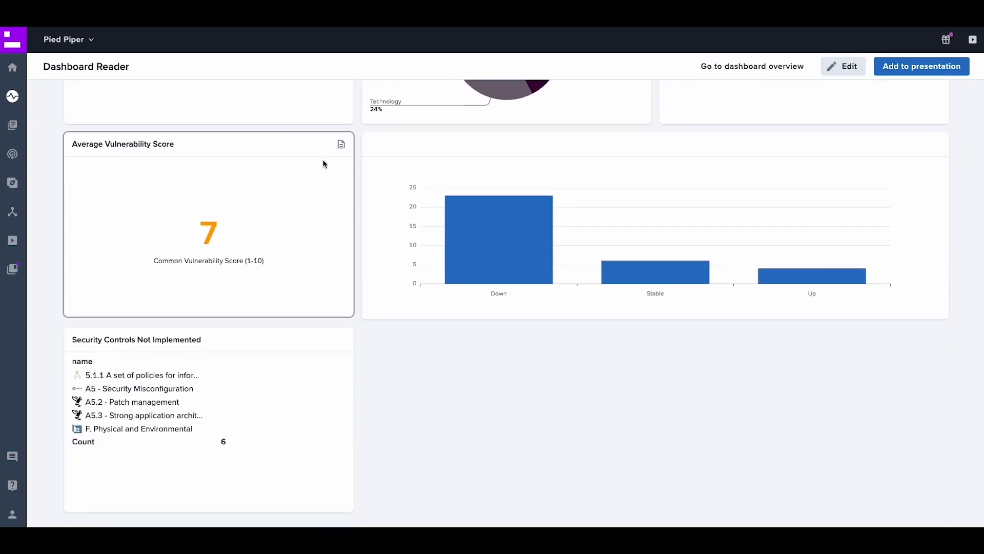
{"action": "scroll", "coordinate": [323, 164], "scroll_direction": "up", "scroll_amount": 3}
{"action": "left_click", "coordinate": [705, 67]}
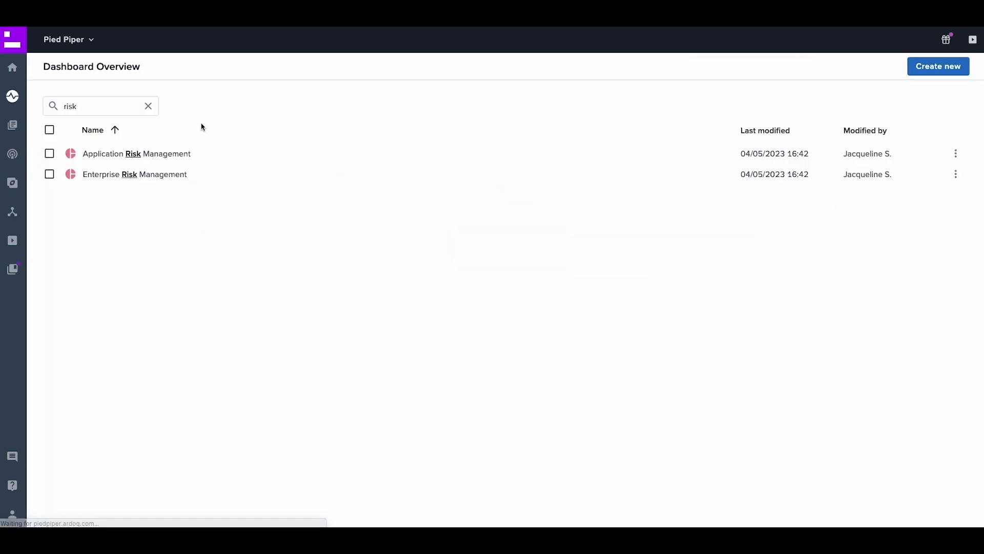
{"action": "left_click", "coordinate": [134, 173]}
{"action": "scroll", "coordinate": [628, 275], "scroll_direction": "down", "scroll_amount": 6}
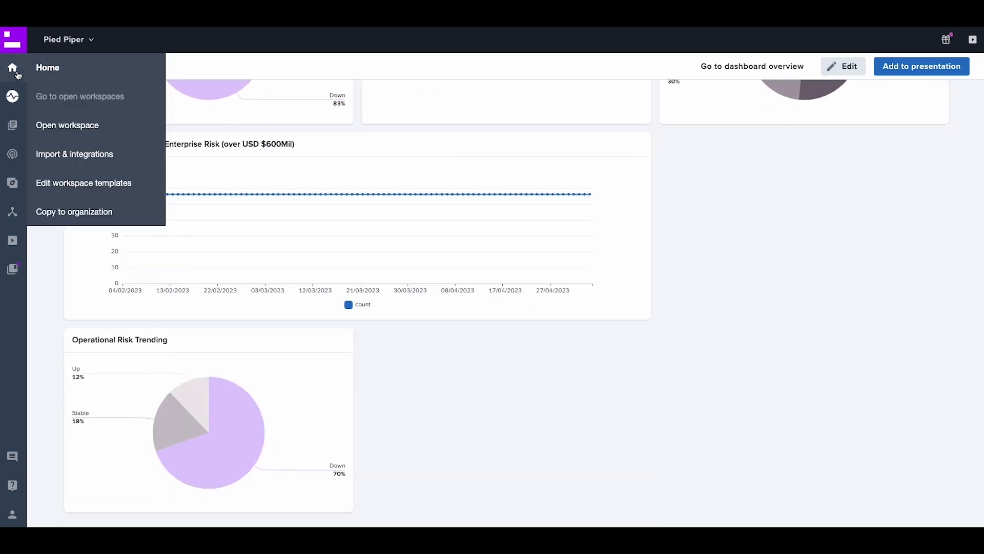
List surveys together with reports on the home page and open the Application Portfolio Report.
{"action": "left_click", "coordinate": [17, 73]}
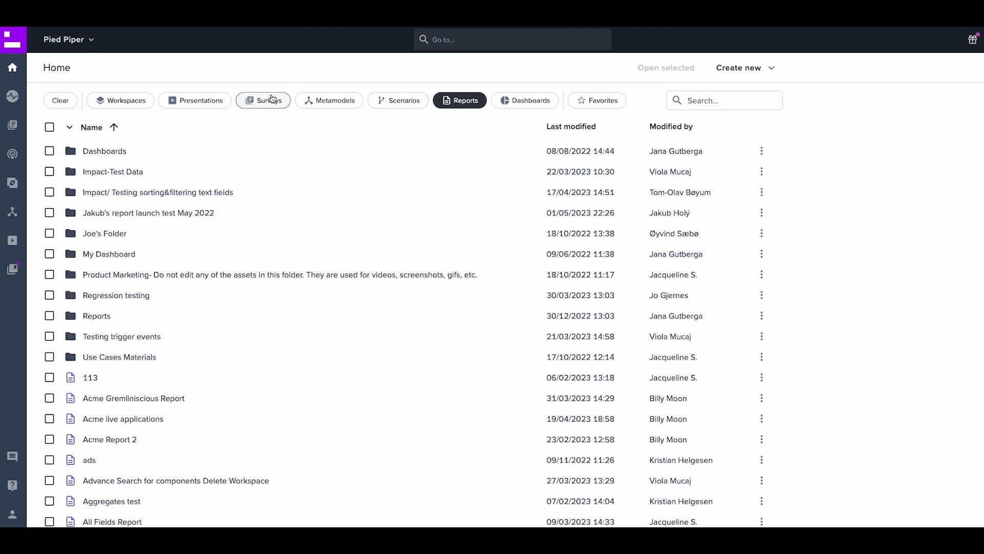
{"action": "left_click", "coordinate": [266, 99]}
{"action": "scroll", "coordinate": [279, 231], "scroll_direction": "down", "scroll_amount": 12}
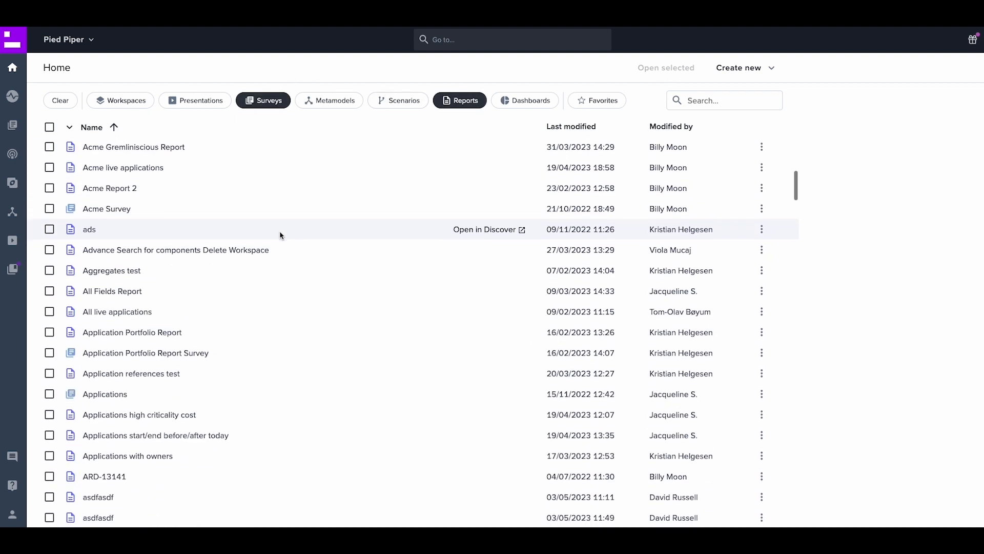
{"action": "left_click", "coordinate": [158, 333]}
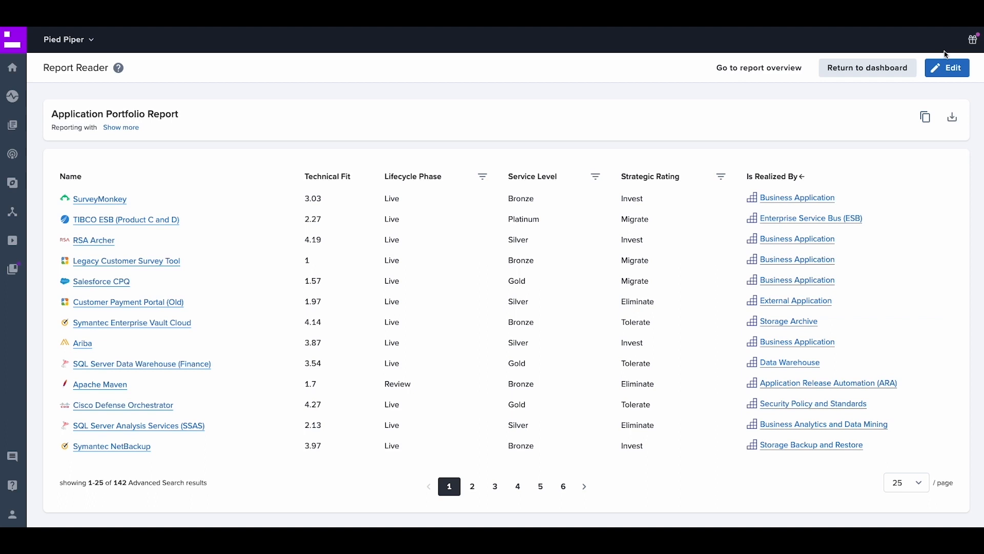
Add the Functional Fit, Business Strategic Fit and Technical Integrity columns to the Application Portfolio Report and save it.
{"action": "left_click", "coordinate": [942, 68]}
{"action": "scroll", "coordinate": [261, 323], "scroll_direction": "down", "scroll_amount": 10}
{"action": "left_click", "coordinate": [250, 281]}
{"action": "scroll", "coordinate": [237, 341], "scroll_direction": "down", "scroll_amount": 10}
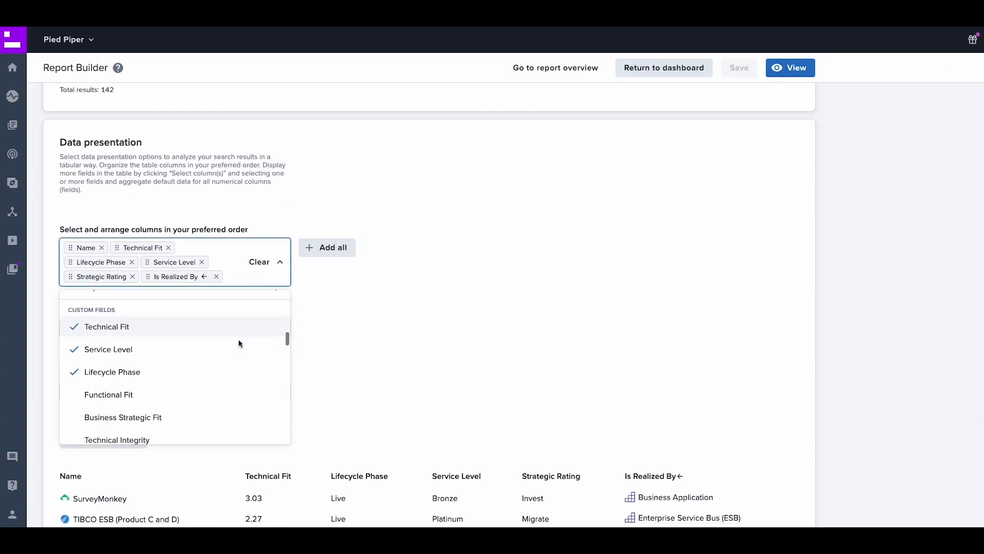
{"action": "left_click", "coordinate": [109, 385]}
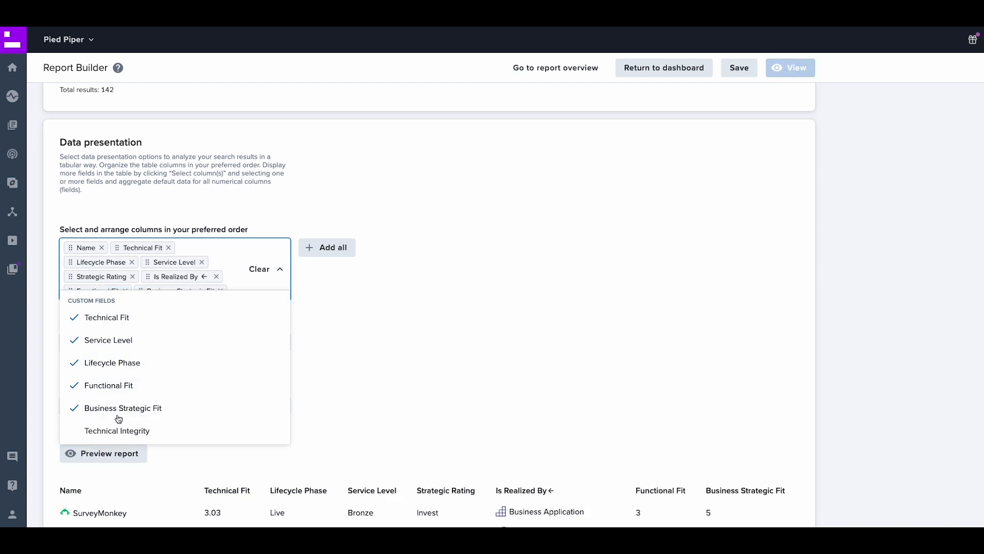
{"action": "left_click", "coordinate": [121, 408]}
{"action": "left_click", "coordinate": [118, 430]}
{"action": "left_click", "coordinate": [404, 338]}
{"action": "left_click", "coordinate": [738, 68]}
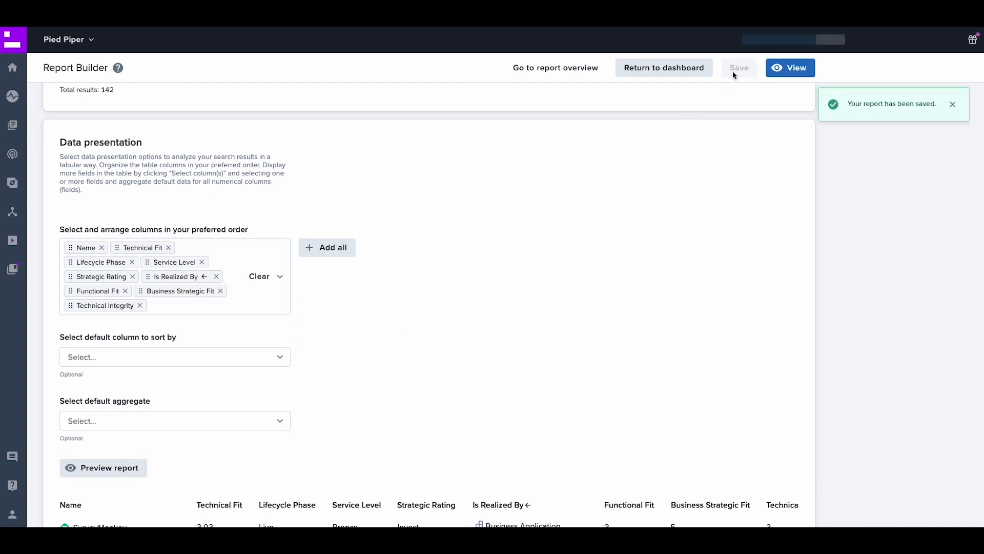
Open the "Applications per service level- Gold" report for editing and examine its data selection rule.
{"action": "mouse_move", "coordinate": [12, 96]}
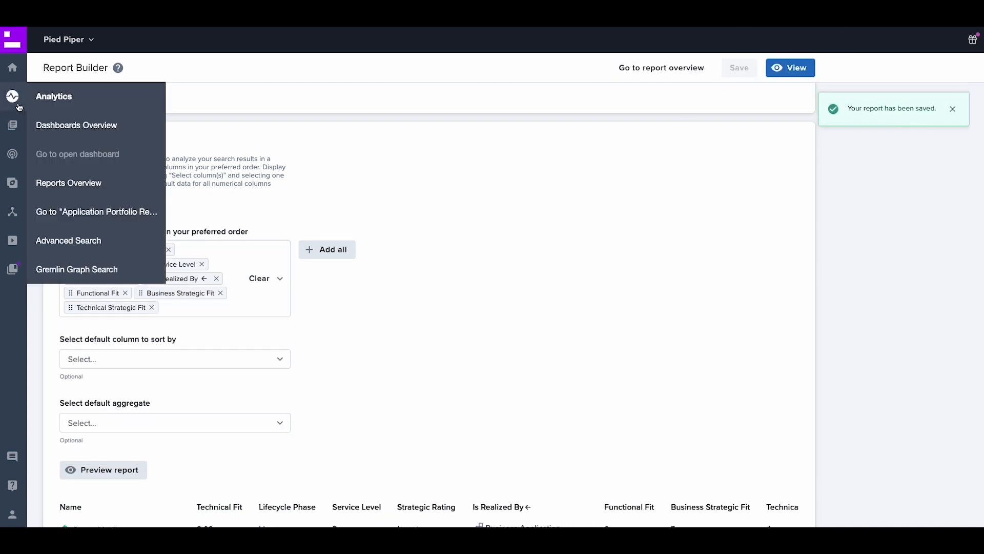
{"action": "left_click", "coordinate": [80, 186]}
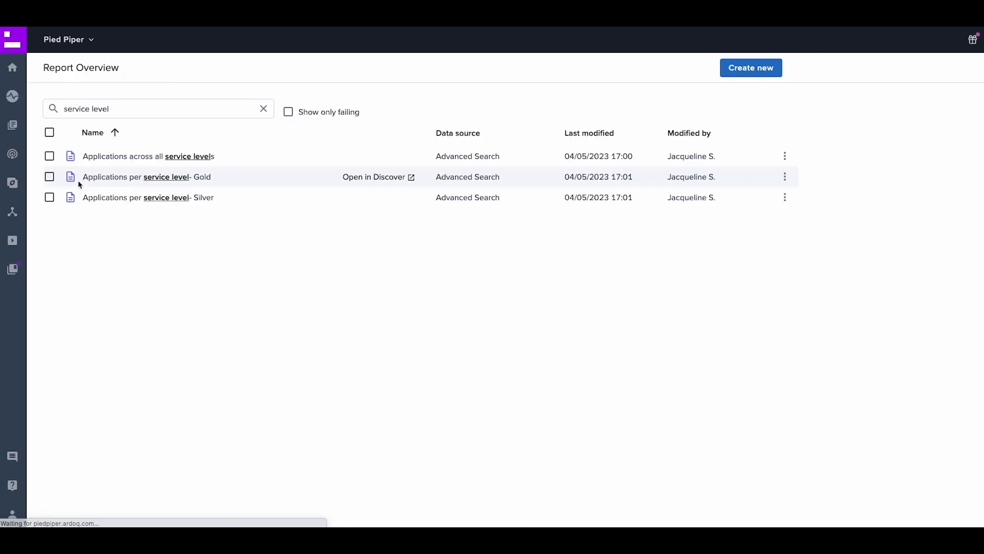
{"action": "left_click", "coordinate": [198, 183]}
{"action": "left_click", "coordinate": [938, 70]}
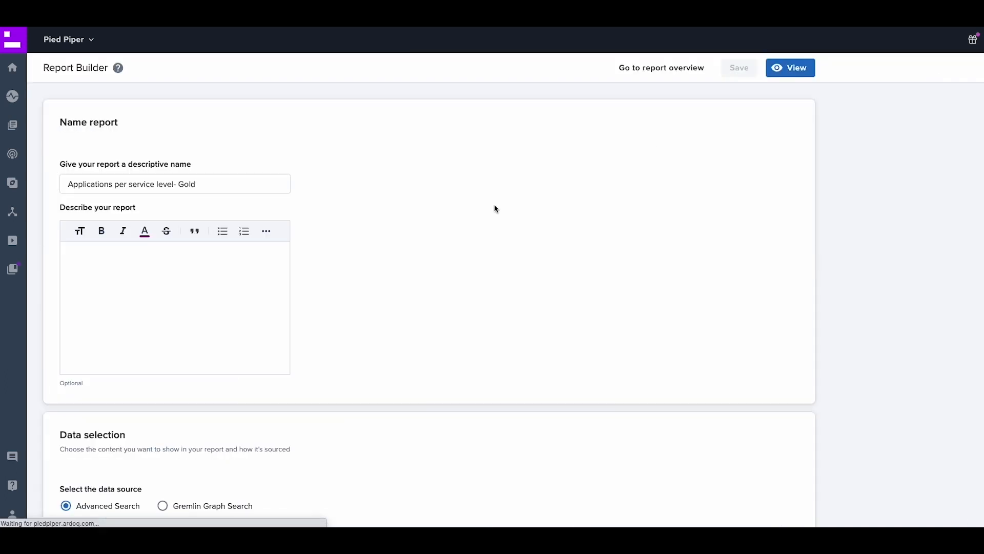
{"action": "scroll", "coordinate": [327, 381], "scroll_direction": "down", "scroll_amount": 7}
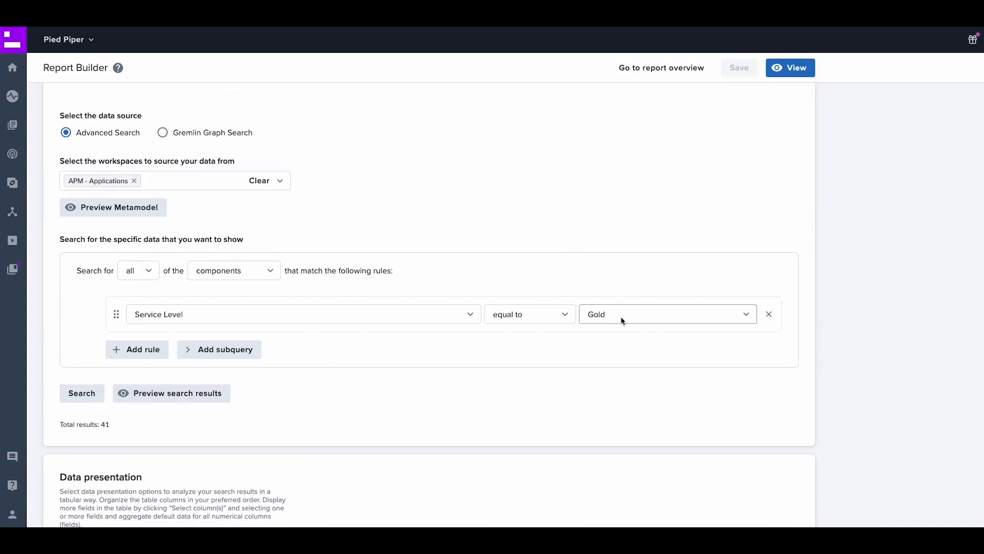
Search the dashboards overview for "service le" and open the Applications and Service Levels dashboard.
{"action": "mouse_move", "coordinate": [12, 95]}
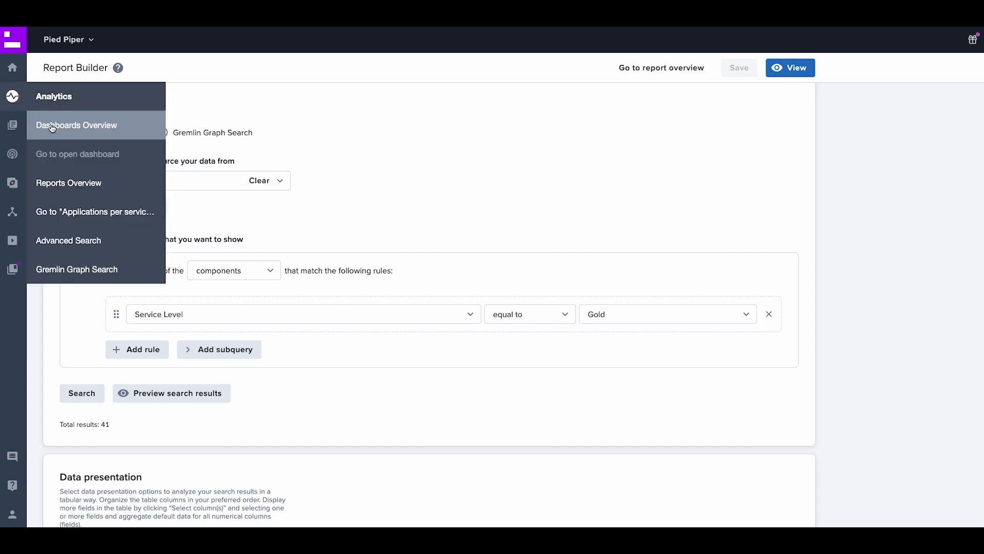
{"action": "left_click", "coordinate": [51, 125]}
{"action": "left_click", "coordinate": [77, 106]}
{"action": "type", "text": "service "}
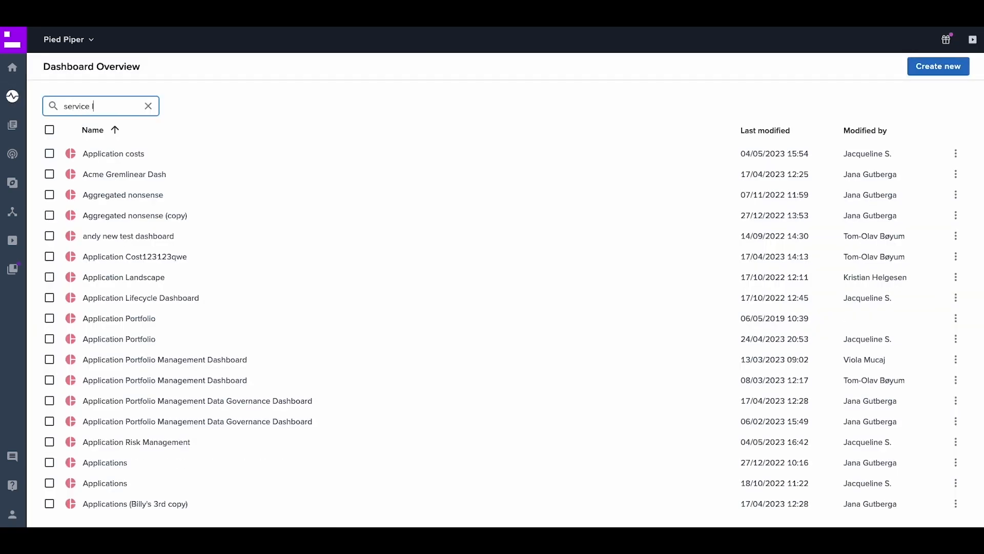
{"action": "type", "text": "le"}
{"action": "left_click", "coordinate": [116, 153]}
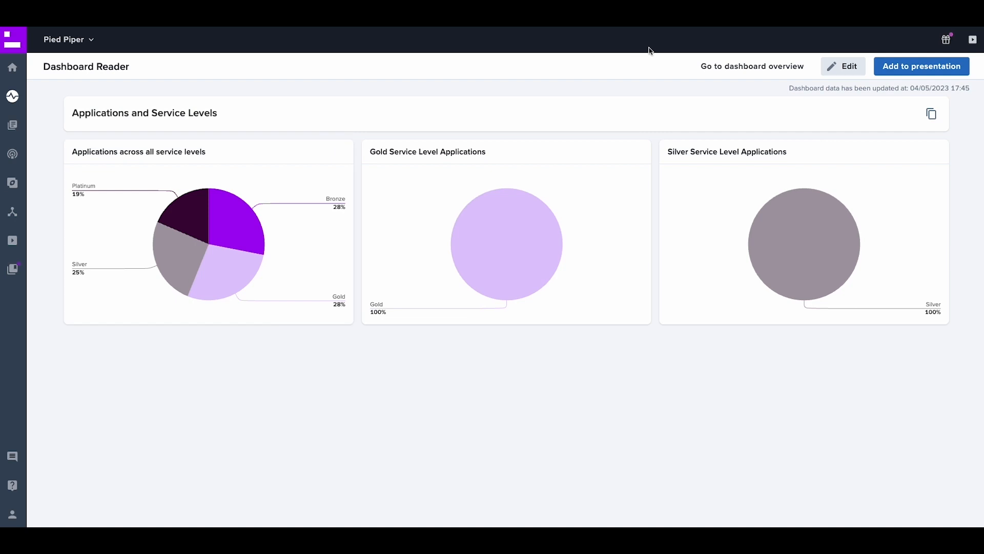
Open the dashboard for editing and inspect which report feeds the all-levels, Gold and Silver charts.
{"action": "left_click", "coordinate": [830, 63]}
{"action": "left_click", "coordinate": [339, 167]}
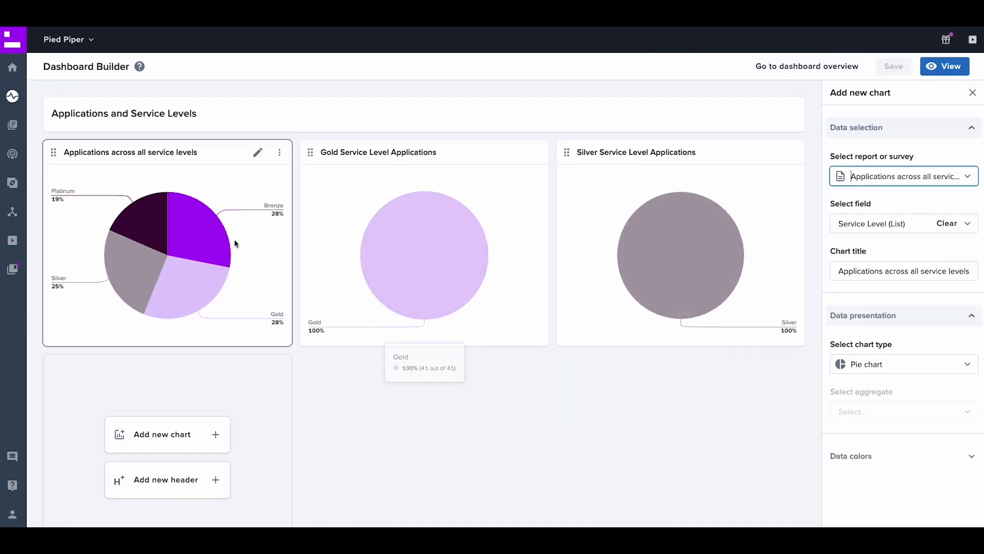
{"action": "left_click", "coordinate": [514, 152]}
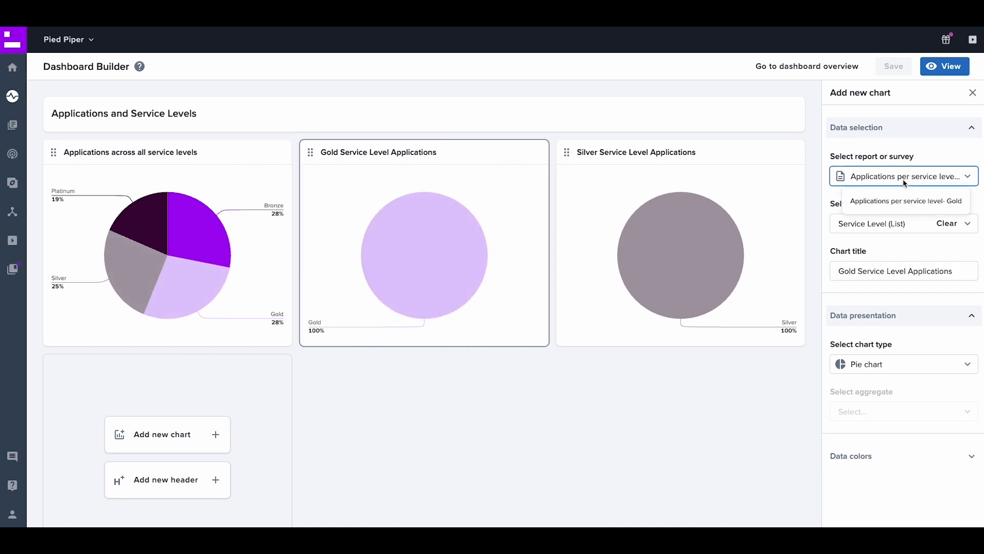
{"action": "left_click", "coordinate": [771, 152]}
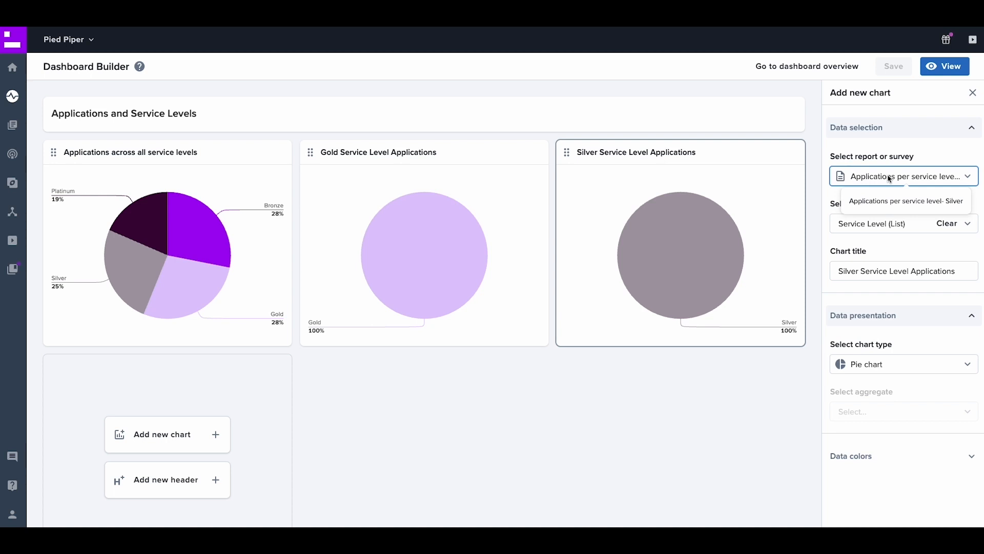
{"action": "left_click", "coordinate": [14, 73]}
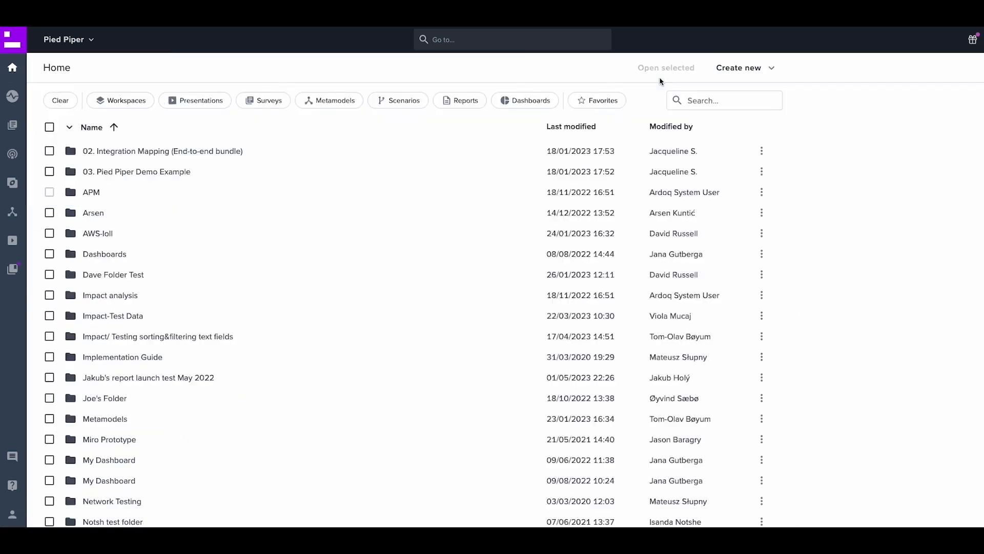
{"action": "left_click", "coordinate": [759, 70]}
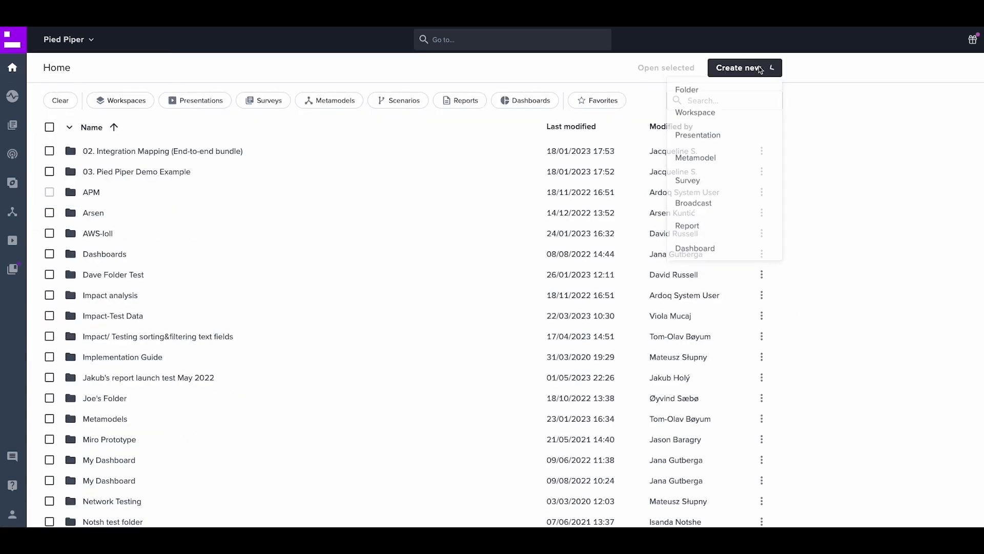
{"action": "left_click", "coordinate": [760, 250]}
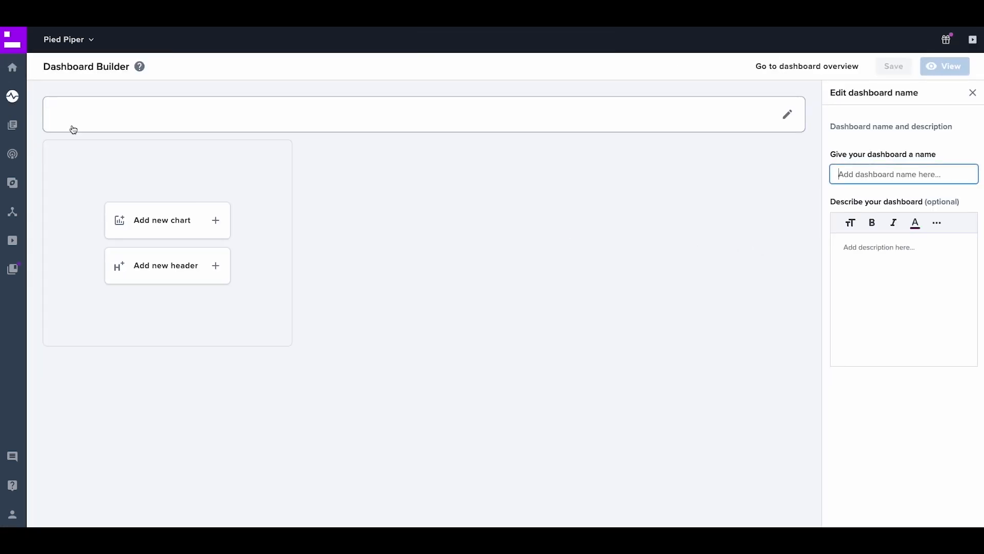
Create a new dashboard from the dashboards overview and name it "All applications per service level".
{"action": "mouse_move", "coordinate": [13, 95]}
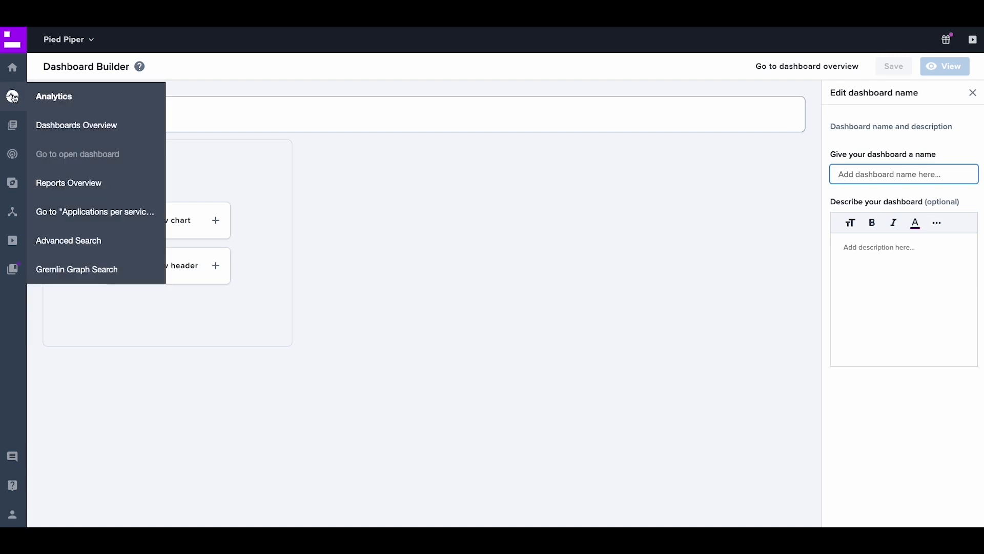
{"action": "left_click", "coordinate": [63, 136]}
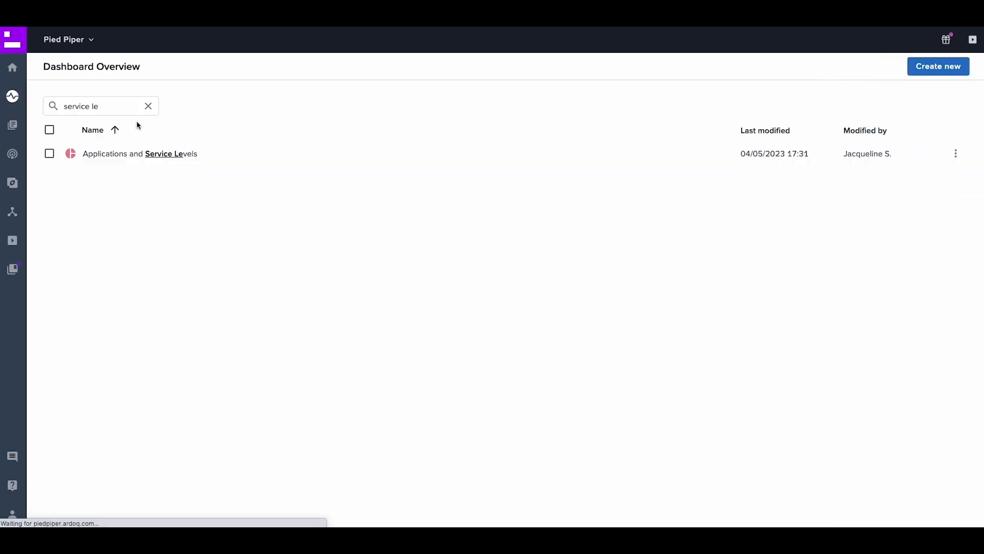
{"action": "left_click", "coordinate": [920, 68]}
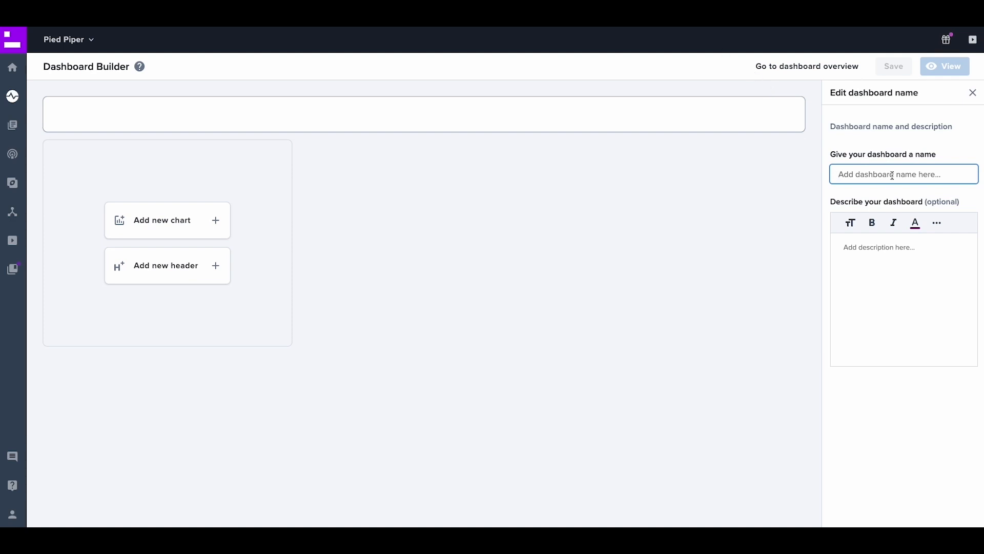
{"action": "type", "text": "All ap"}
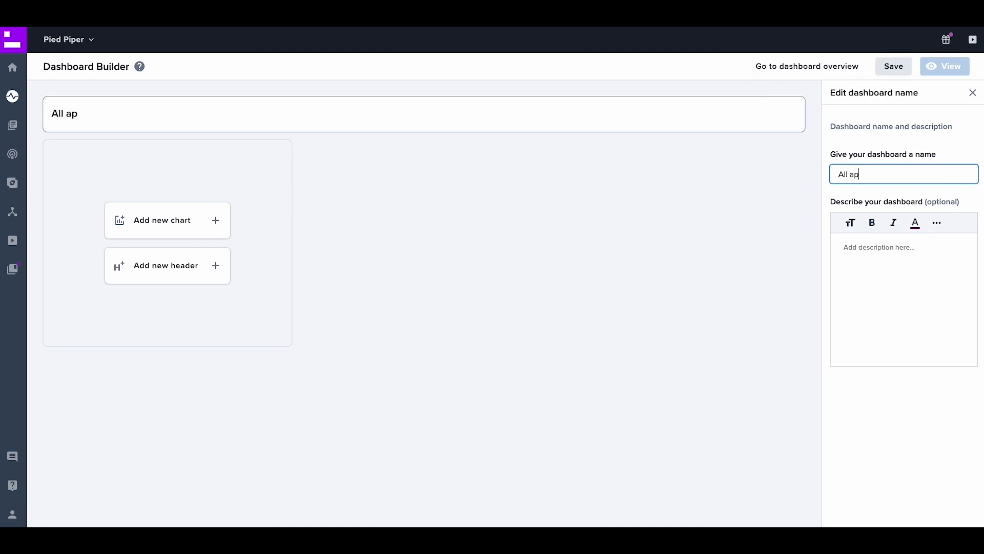
{"action": "type", "text": "plications per service level"}
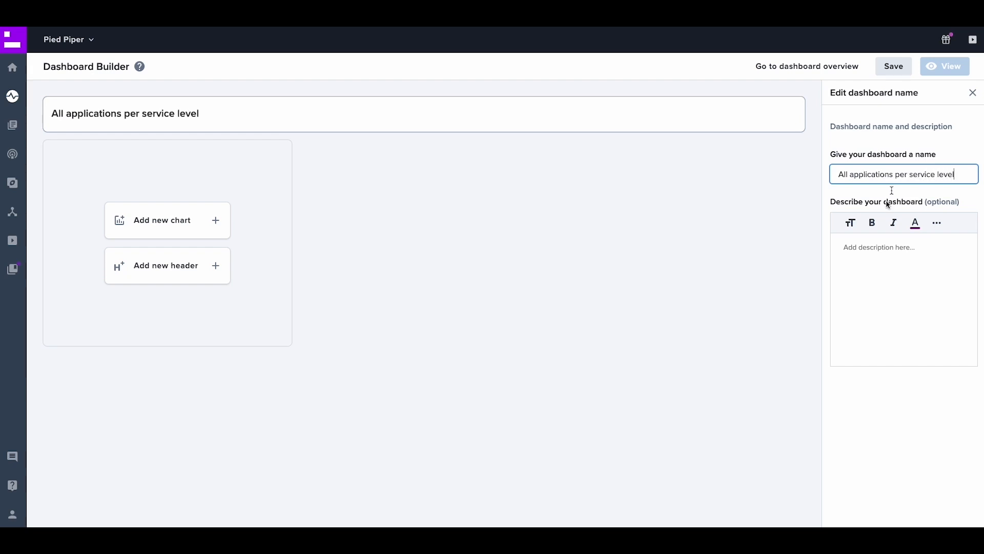
Describe the dashboard: "Notes", "See an overview of our applications per service level:", bullets Gold, Silver, Platinum, Bronze, and "Find out more in this docs.".
{"action": "type", "text": "See an overview of our applications per service level: Gold Silver Platinum Bronze Find out more in this docs."}
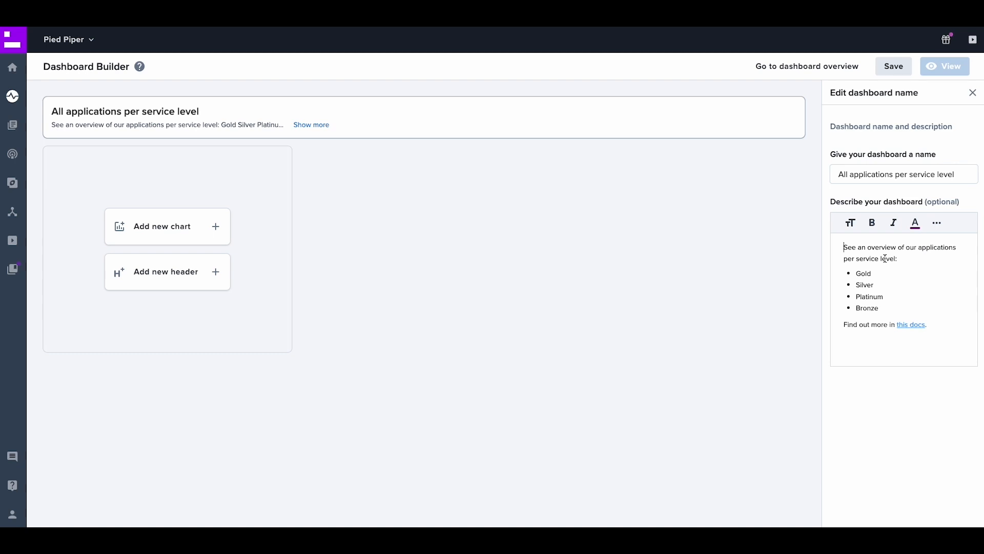
{"action": "key", "text": "Return"}
{"action": "key", "text": "Up"}
{"action": "type", "text": "Notes"}
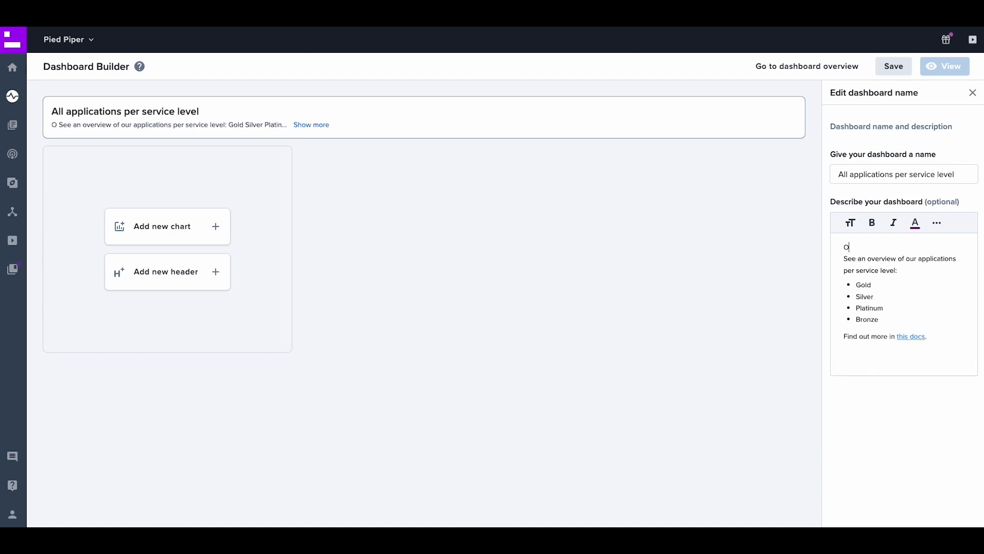
Format the "Notes" line of the dashboard description as Heading 1.
{"action": "key", "text": "shift+Home"}
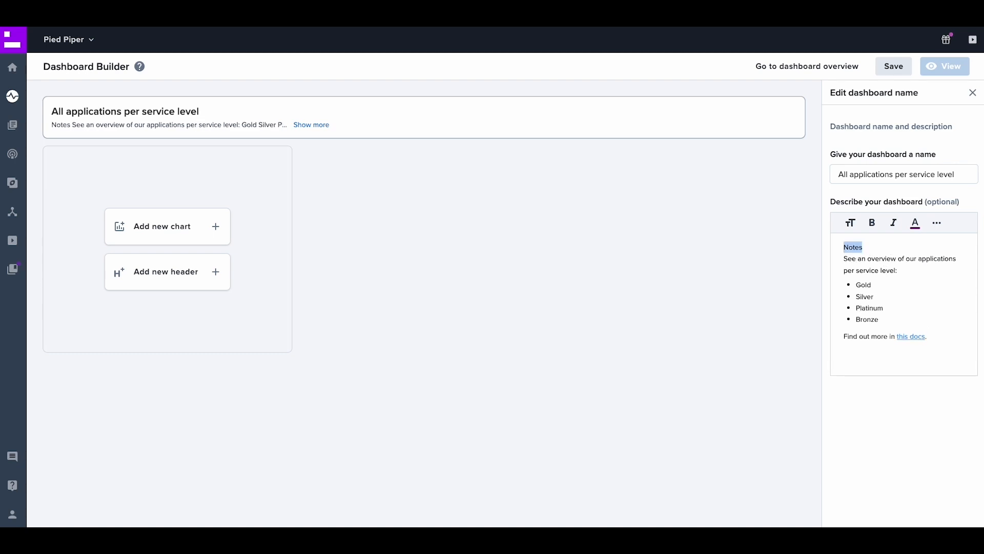
{"action": "left_click", "coordinate": [850, 222]}
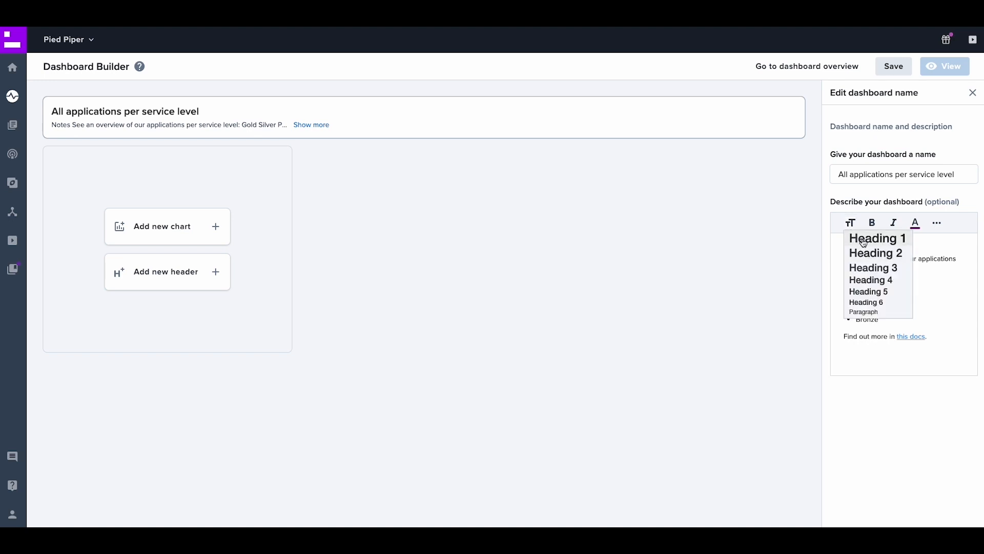
{"action": "left_click", "coordinate": [866, 238]}
{"action": "left_click", "coordinate": [907, 261]}
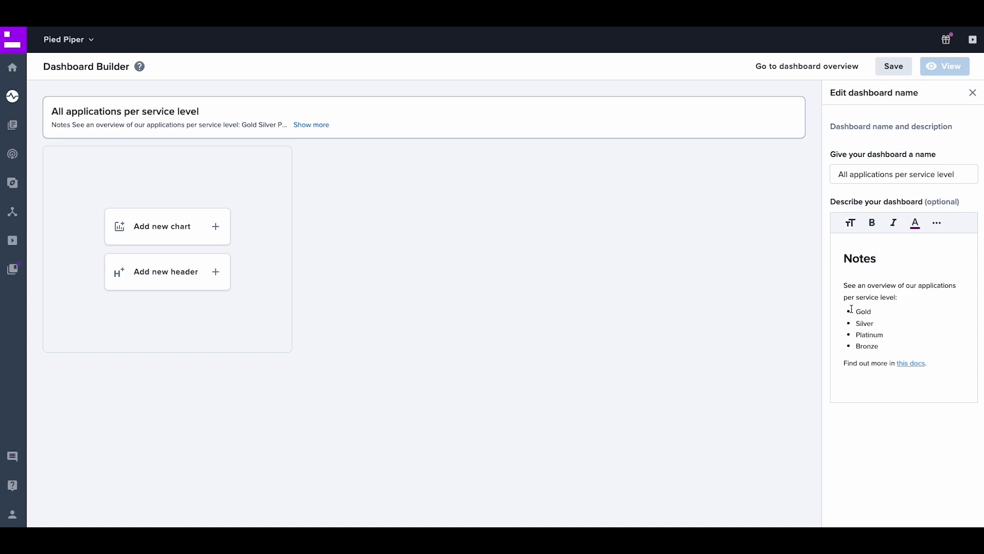
Colour "Gold" yellow-orange and "Silver" grey in the dashboard description, and make "See an overview" bold.
{"action": "left_click_drag", "start_coordinate": [854, 310], "coordinate": [882, 311]}
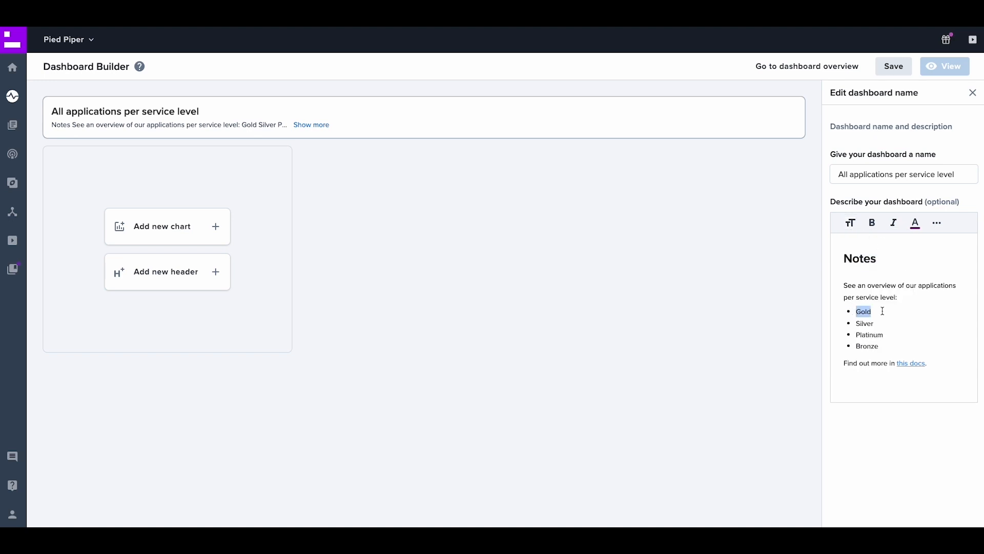
{"action": "left_click", "coordinate": [915, 222]}
{"action": "left_click", "coordinate": [937, 249]}
{"action": "left_click_drag", "start_coordinate": [856, 322], "coordinate": [882, 322]}
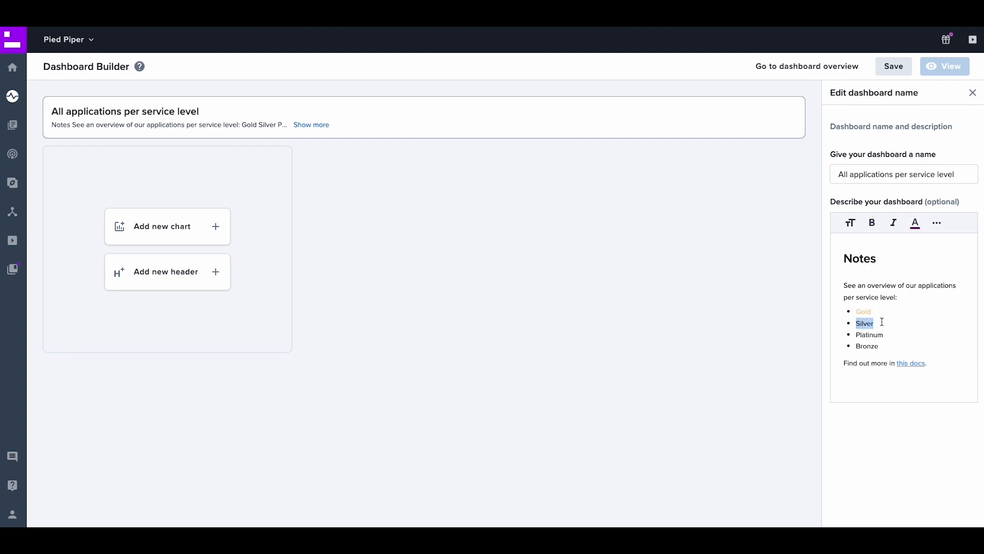
{"action": "left_click", "coordinate": [915, 222]}
{"action": "left_click", "coordinate": [967, 241]}
{"action": "left_click", "coordinate": [910, 361]}
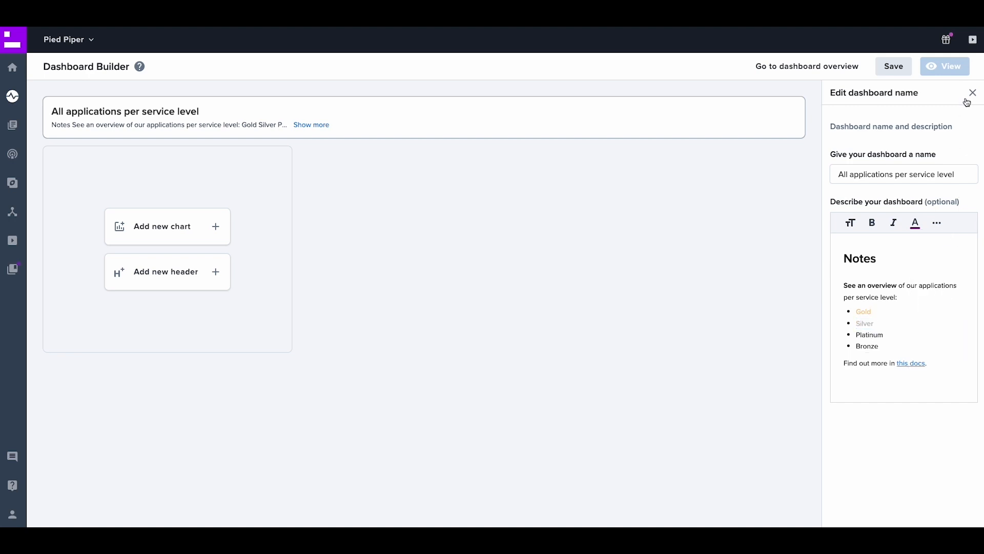
Close the name and description editor, expand the full description, and save the dashboard.
{"action": "left_click", "coordinate": [973, 93]}
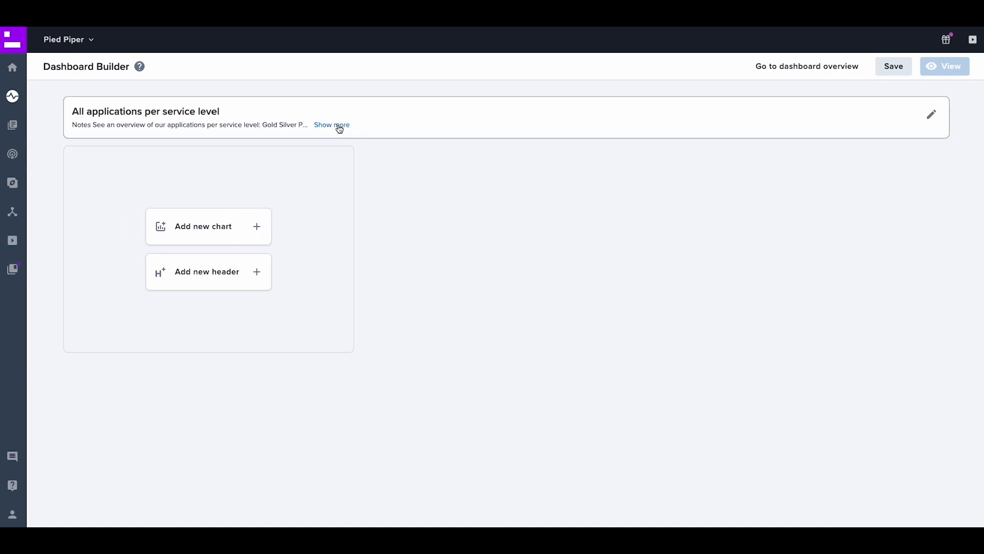
{"action": "left_click", "coordinate": [338, 125]}
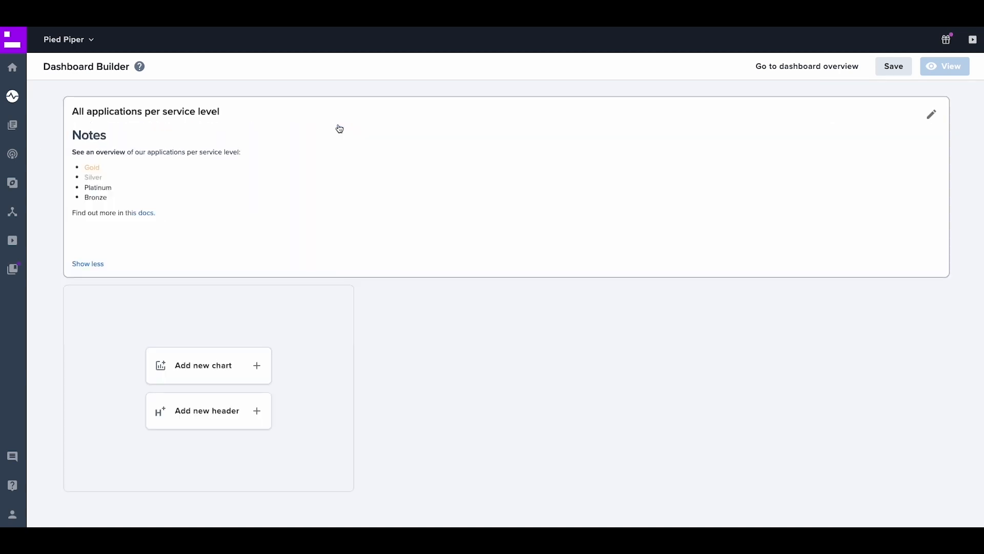
{"action": "left_click", "coordinate": [891, 68]}
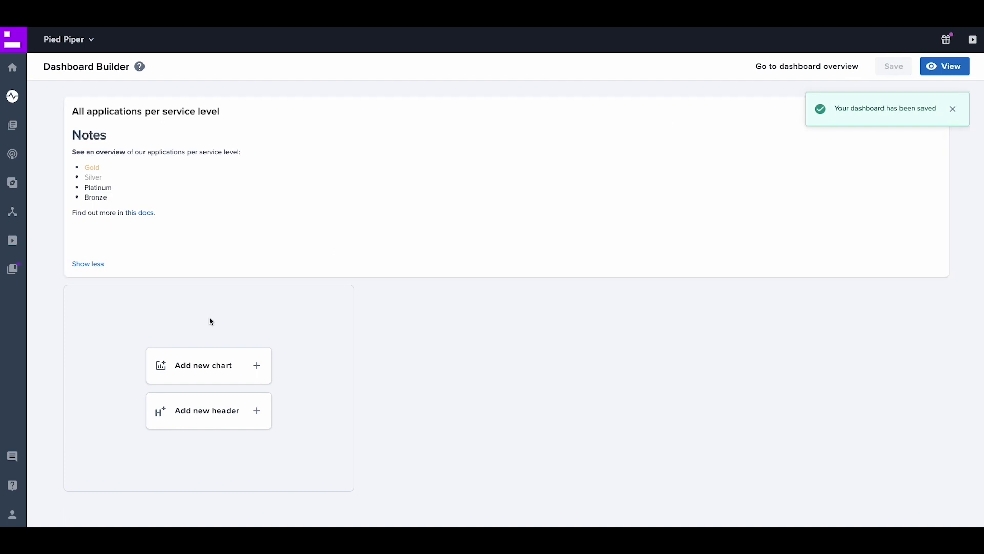
Add a header named "Gold Service Level Applications" below the dashboard description.
{"action": "left_click", "coordinate": [207, 418]}
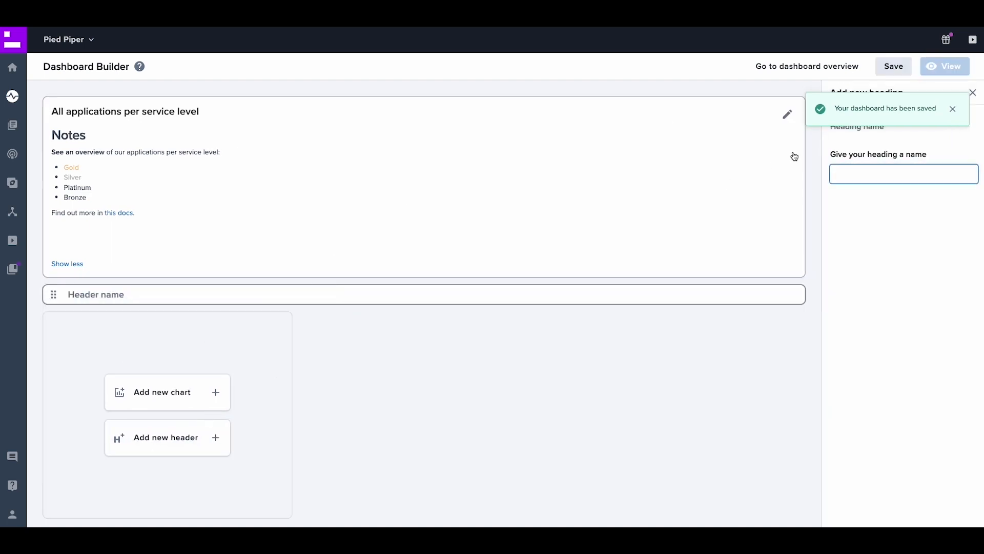
{"action": "type", "text": "Gold Service"}
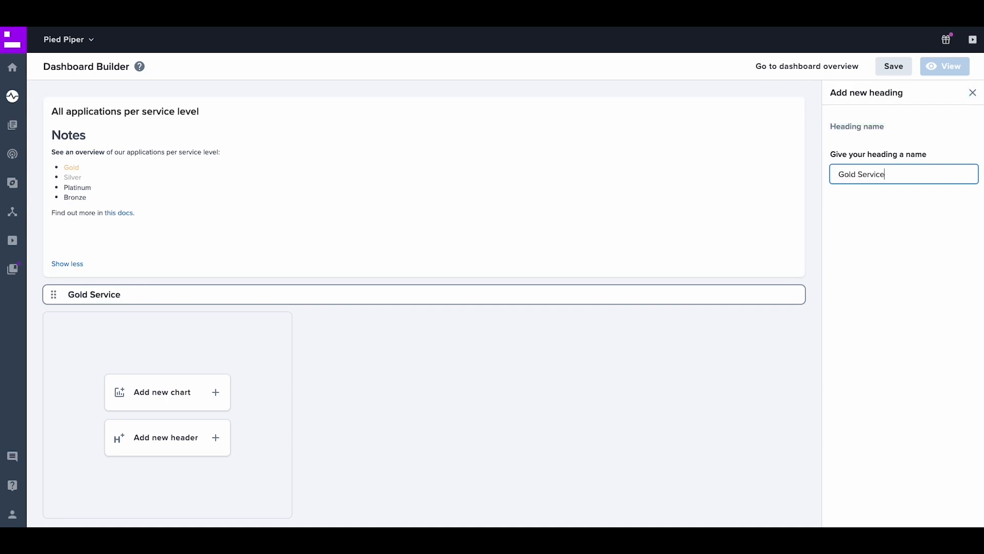
{"action": "type", "text": " Level Applications"}
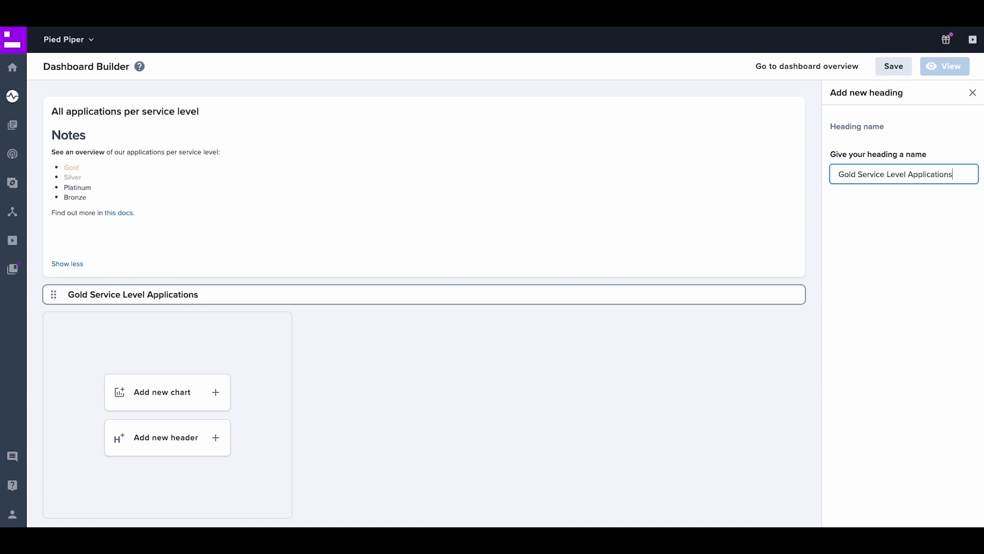
Add a chart under the Gold header and use the Gold applications per service level report as its source.
{"action": "left_click", "coordinate": [187, 392]}
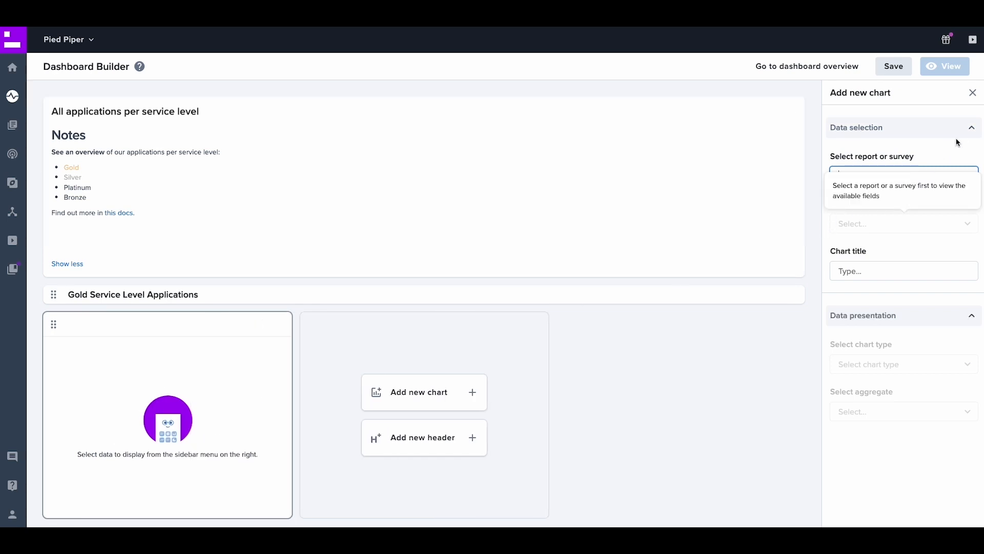
{"action": "left_click", "coordinate": [971, 128]}
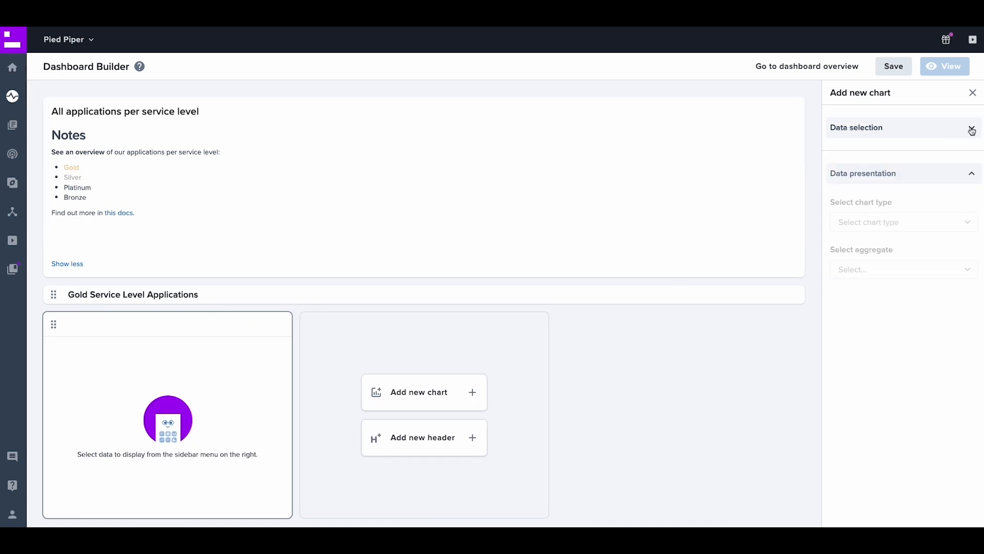
{"action": "left_click", "coordinate": [971, 129]}
{"action": "left_click", "coordinate": [973, 316]}
{"action": "left_click", "coordinate": [973, 316]}
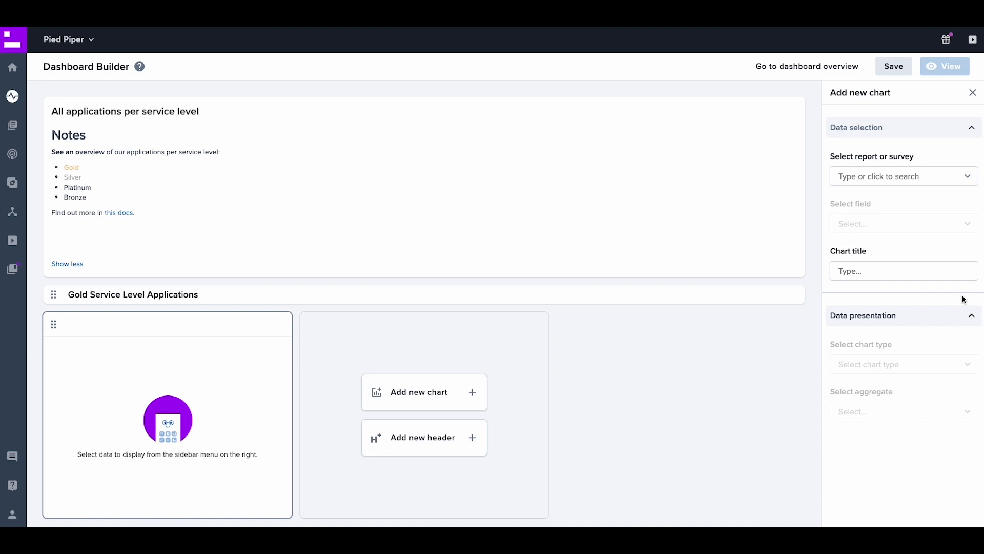
{"action": "left_click", "coordinate": [894, 176]}
{"action": "type", "text": "gold"}
{"action": "key", "text": "Return"}
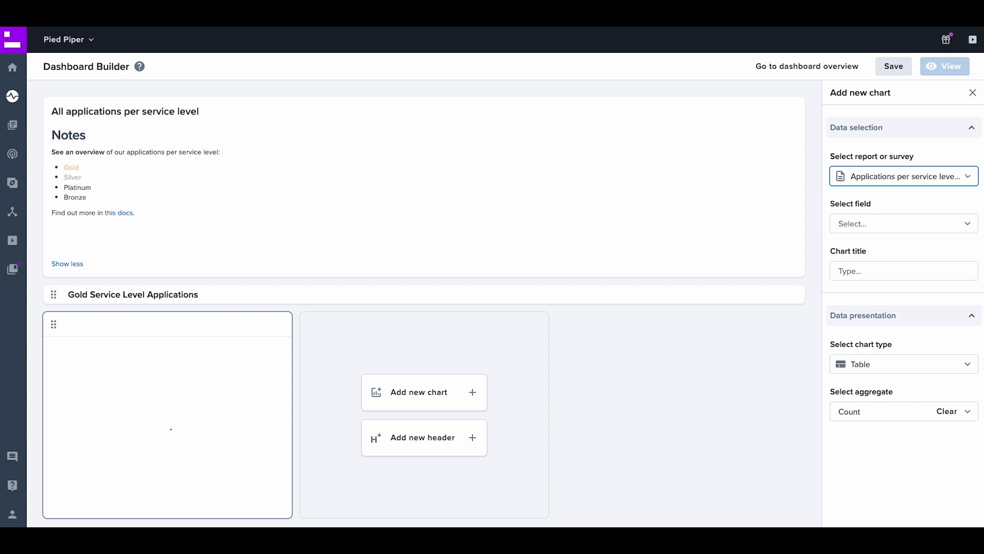
Display the Hosting Type (List) field as a pie chart titled "Hosting type of Gold applications".
{"action": "left_click", "coordinate": [914, 223]}
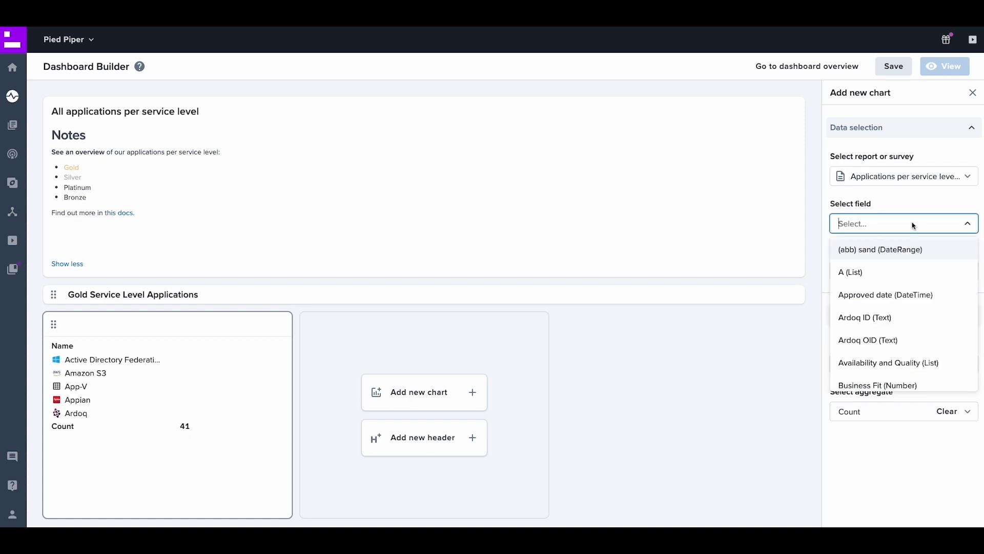
{"action": "type", "text": "host"}
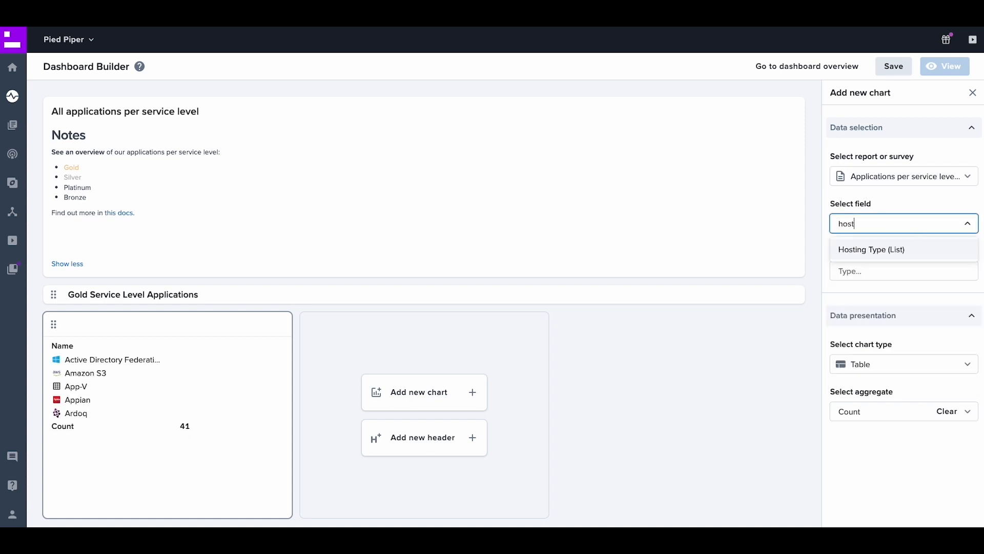
{"action": "left_click", "coordinate": [915, 248]}
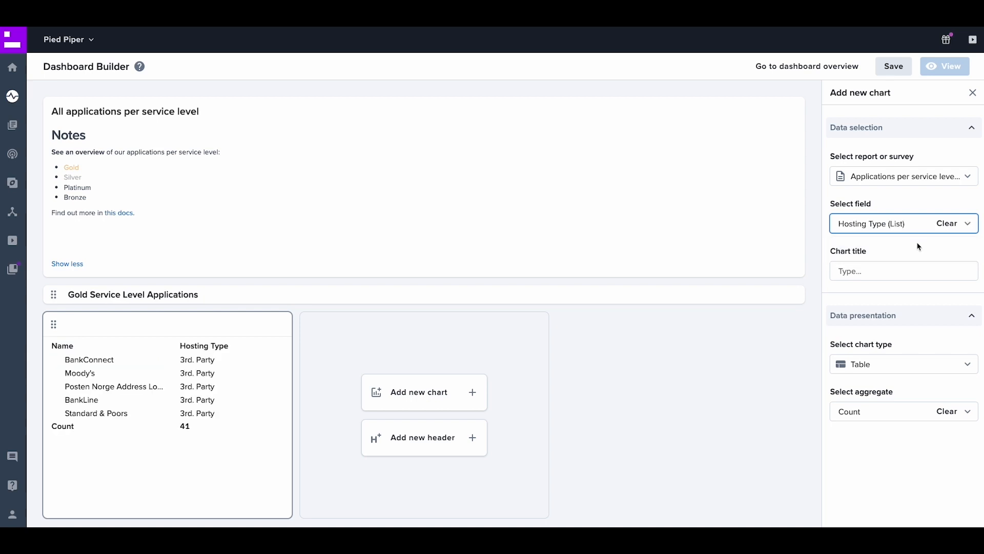
{"action": "left_click", "coordinate": [884, 264]}
{"action": "type", "text": "Hosting type of Gold applications"}
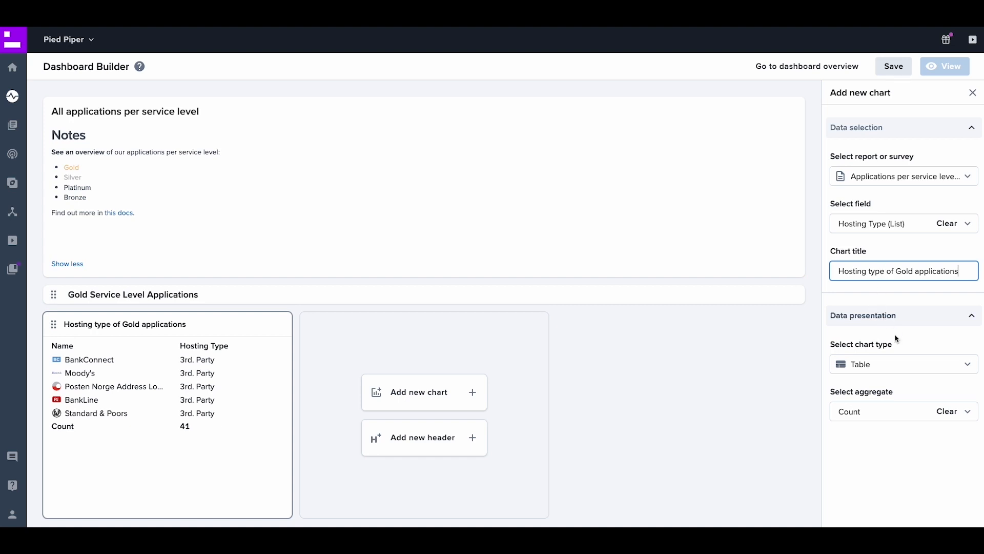
{"action": "left_click", "coordinate": [906, 363]}
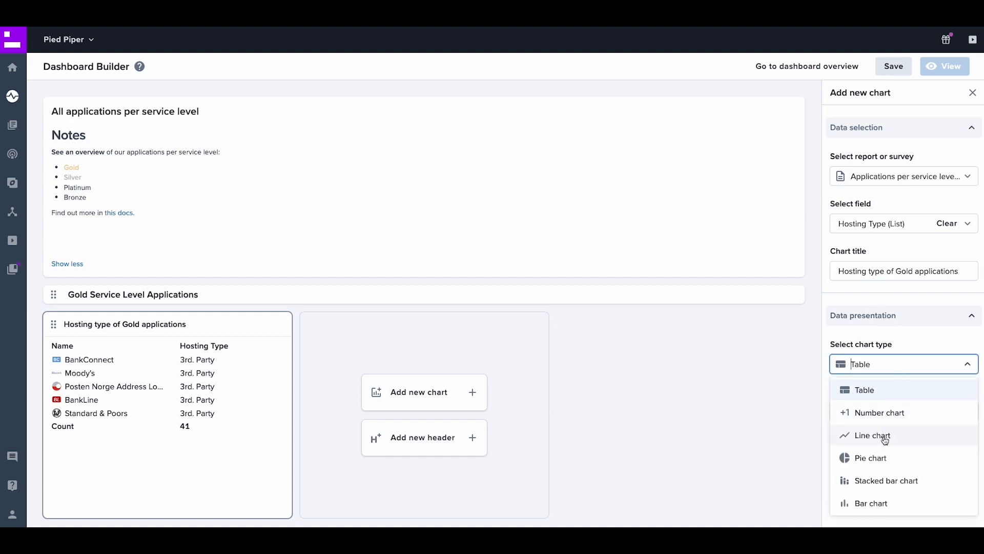
{"action": "left_click", "coordinate": [885, 456]}
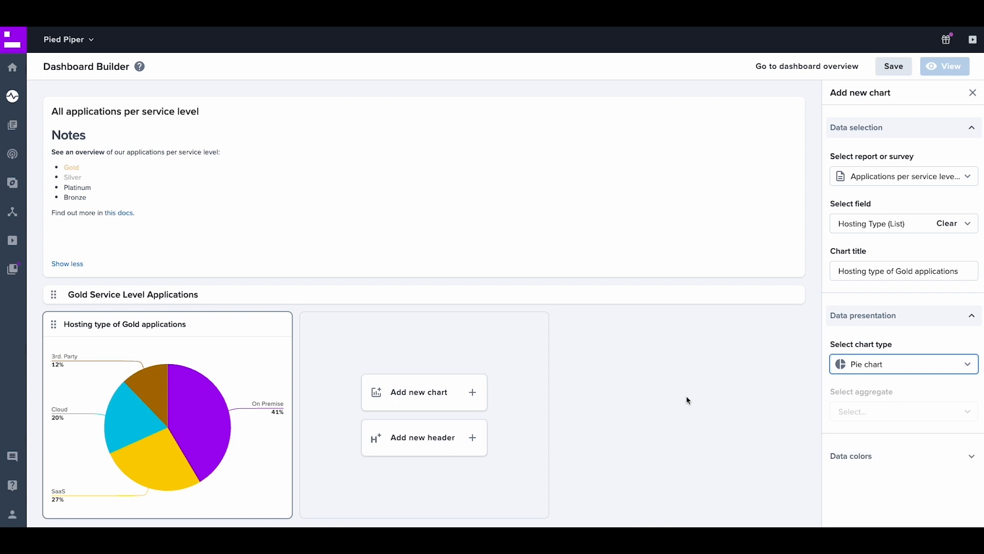
Duplicate the hosting type pie chart and change the copy to a bar chart.
{"action": "left_click", "coordinate": [279, 324]}
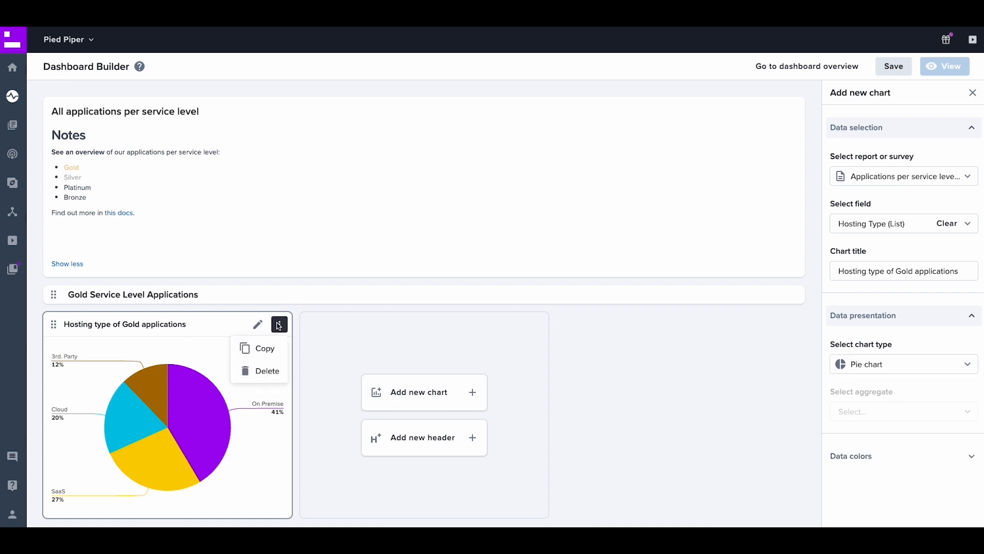
{"action": "left_click", "coordinate": [264, 348]}
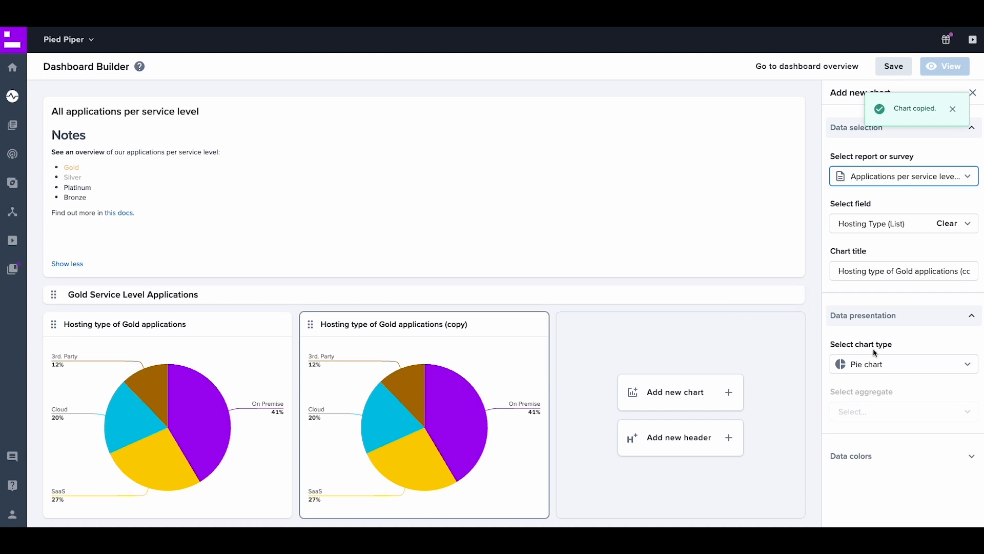
{"action": "left_click", "coordinate": [892, 363]}
{"action": "left_click", "coordinate": [905, 502]}
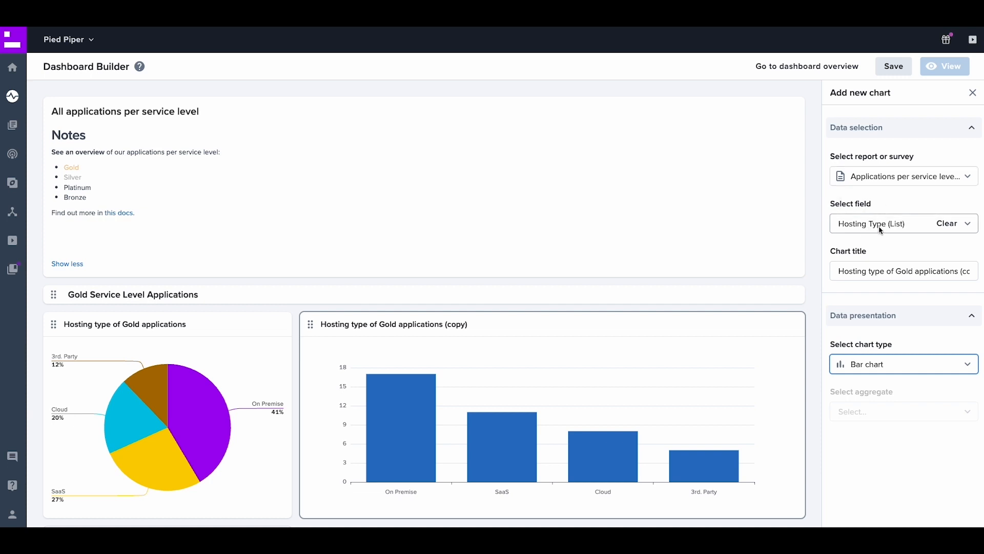
Duplicate the hosting type bar chart and change the new copy to a table.
{"action": "left_click", "coordinate": [793, 324]}
{"action": "left_click", "coordinate": [776, 345]}
{"action": "left_click", "coordinate": [877, 370]}
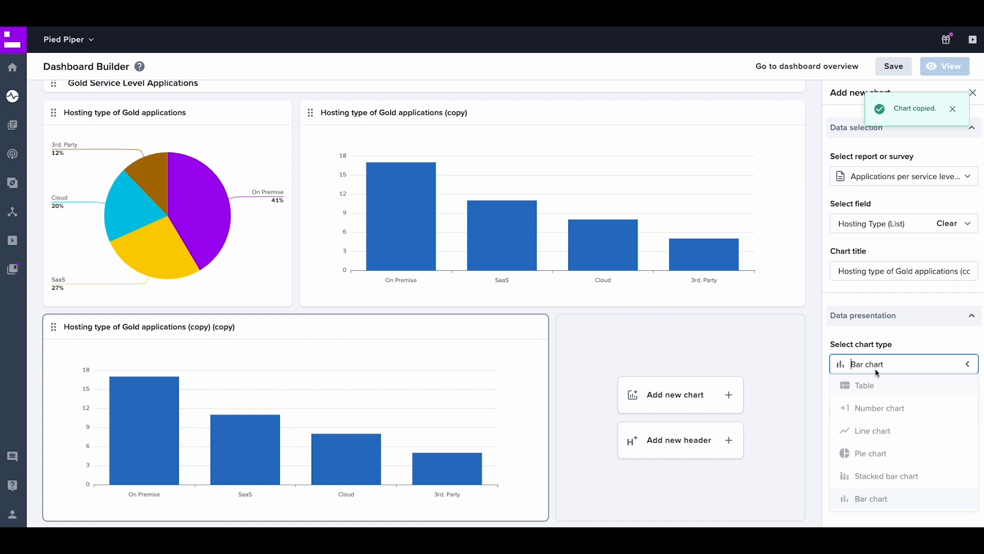
{"action": "left_click", "coordinate": [876, 391]}
Duplicate the hosting type table and set the copy's field to Lifecycle Phase (List).
{"action": "left_click", "coordinate": [279, 326]}
{"action": "left_click", "coordinate": [282, 349]}
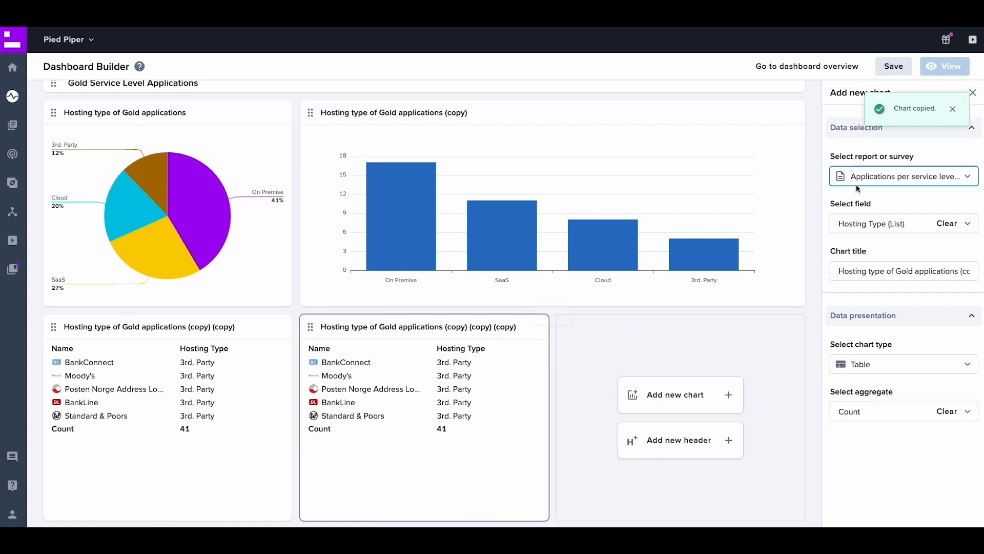
{"action": "left_click", "coordinate": [883, 226]}
{"action": "type", "text": "life"}
{"action": "key", "text": "Return"}
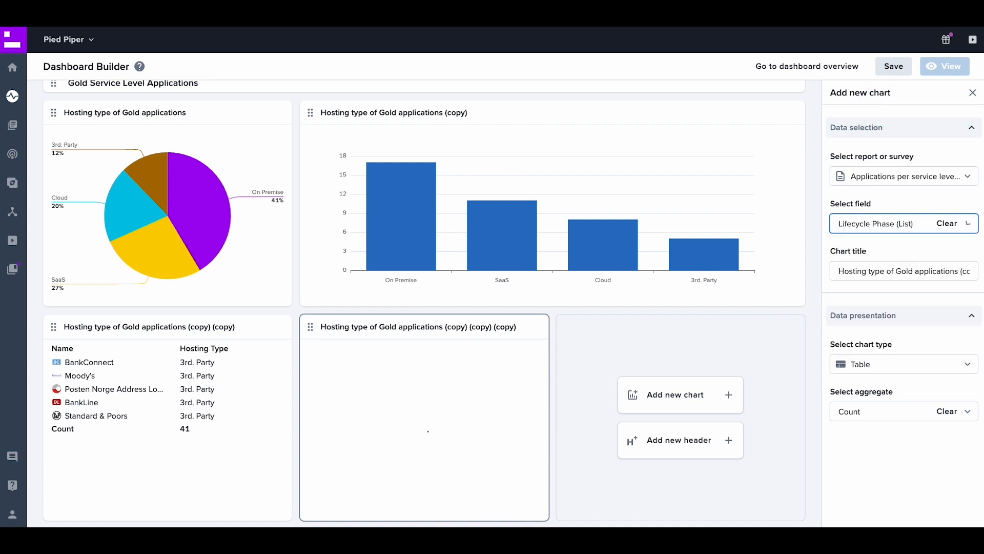
Retitle the Lifecycle Phase table "Lifecycle of Gold applications" and change it to a number chart.
{"action": "left_click_drag", "start_coordinate": [885, 271], "coordinate": [838, 271]}
{"action": "type", "text": "Lifecycle"}
{"action": "key", "text": "shift+End"}
{"action": "key", "text": "BackSpace"}
{"action": "left_click", "coordinate": [875, 368]}
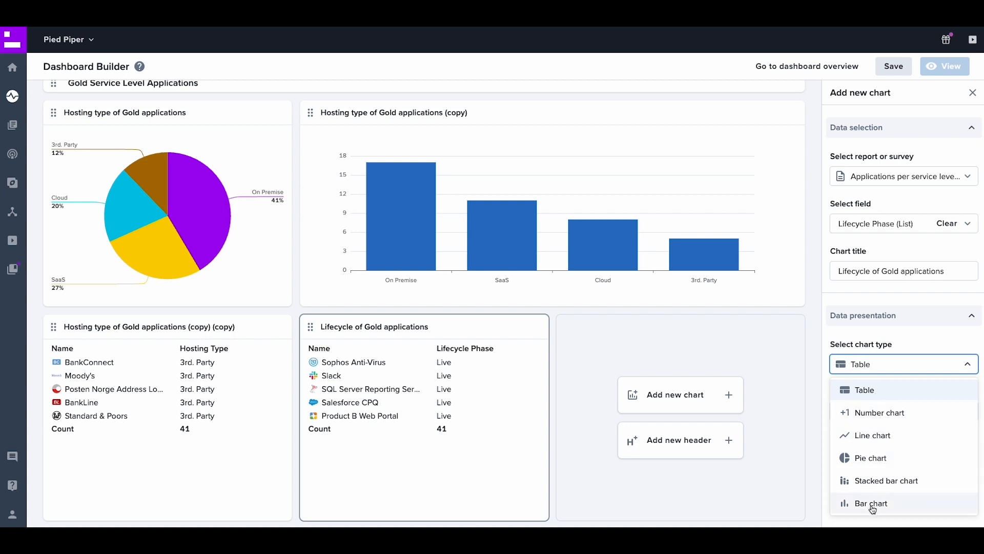
{"action": "left_click", "coordinate": [872, 414]}
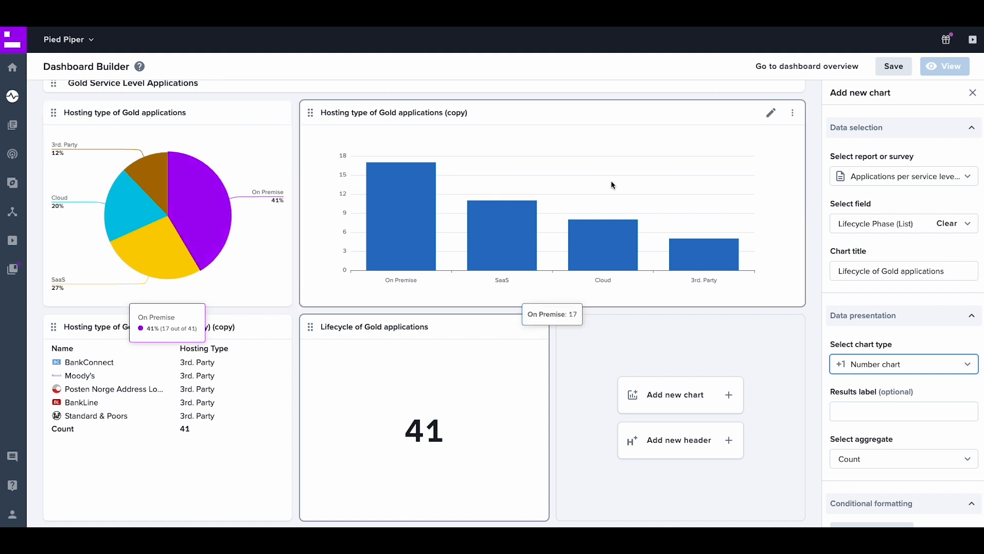
Try the line chart and stacked bar chart types on the hosting type bar chart, then return it to a bar chart.
{"action": "left_click", "coordinate": [770, 112]}
{"action": "left_click", "coordinate": [882, 365]}
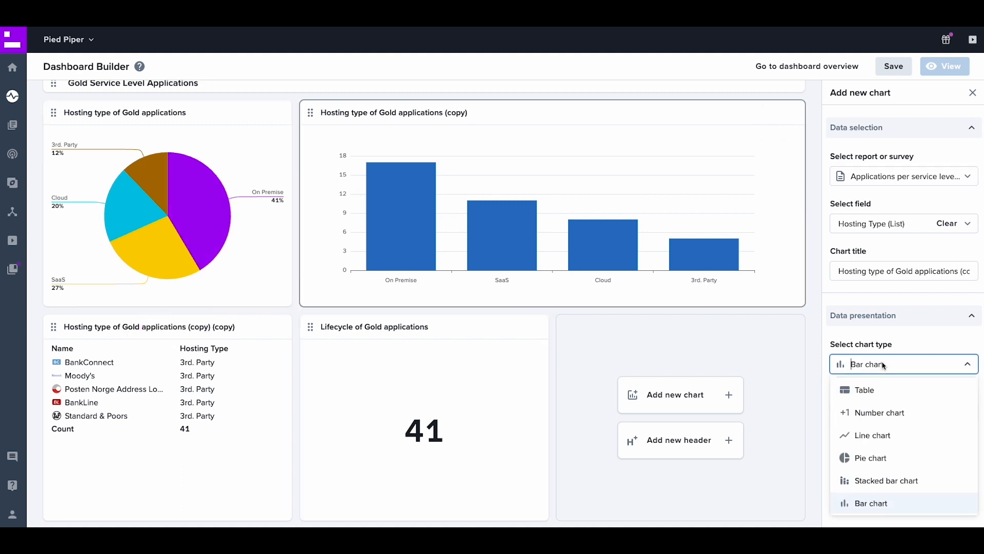
{"action": "left_click", "coordinate": [872, 435]}
{"action": "left_click", "coordinate": [872, 370]}
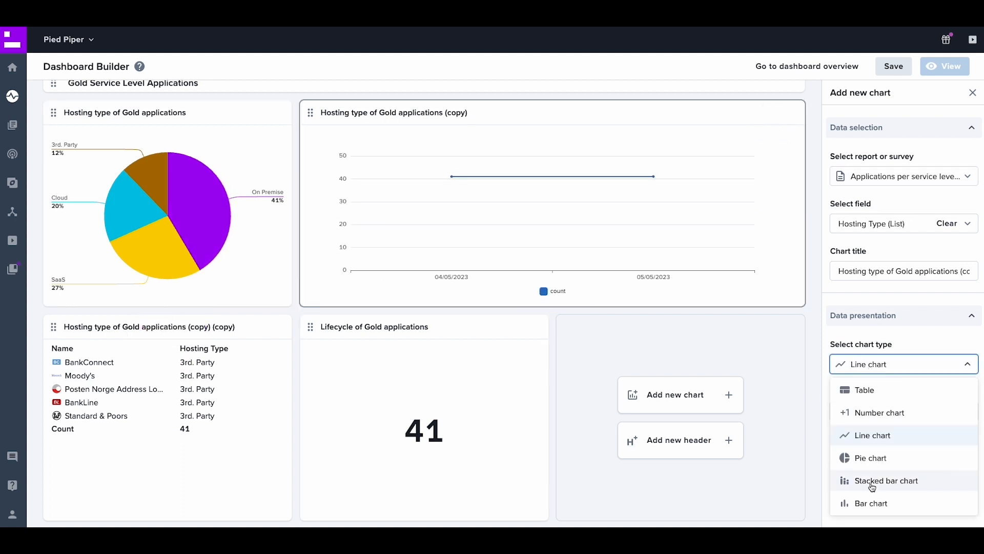
{"action": "left_click", "coordinate": [869, 481]}
{"action": "left_click", "coordinate": [873, 368]}
{"action": "left_click", "coordinate": [888, 507]}
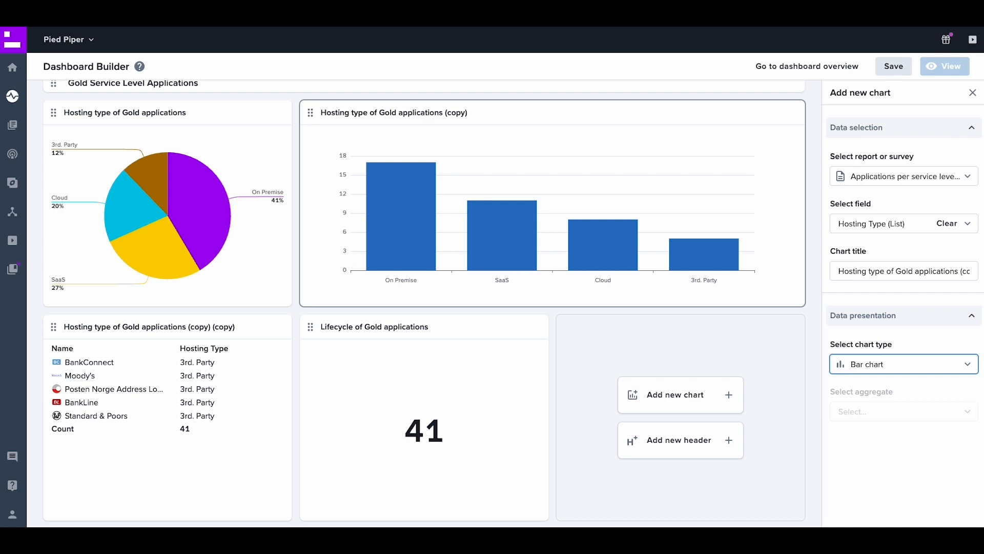
Duplicate the lifecycle number chart and set the copy's field to Total Direct Cost (Number).
{"action": "left_click", "coordinate": [536, 328]}
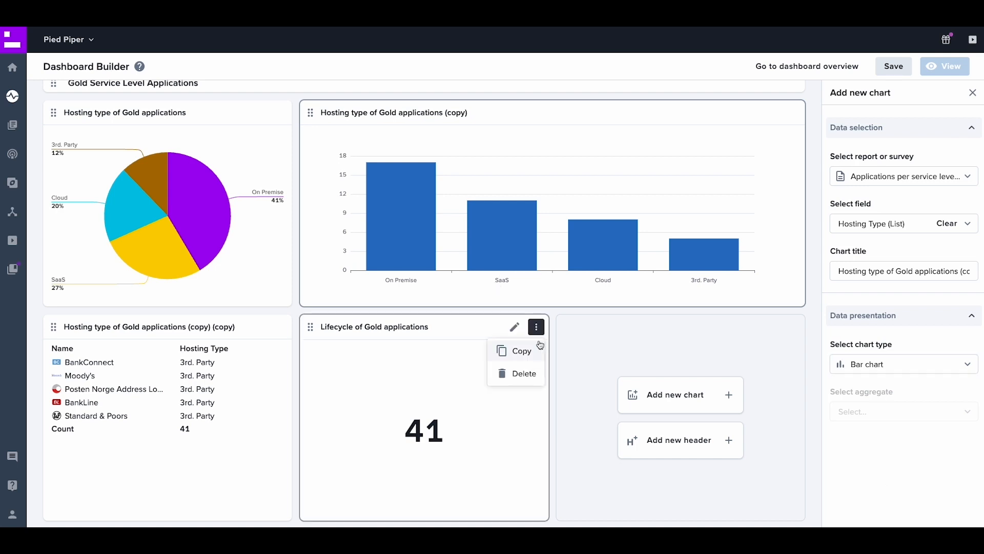
{"action": "left_click", "coordinate": [518, 347]}
{"action": "left_click", "coordinate": [885, 224]}
{"action": "type", "text": "total"}
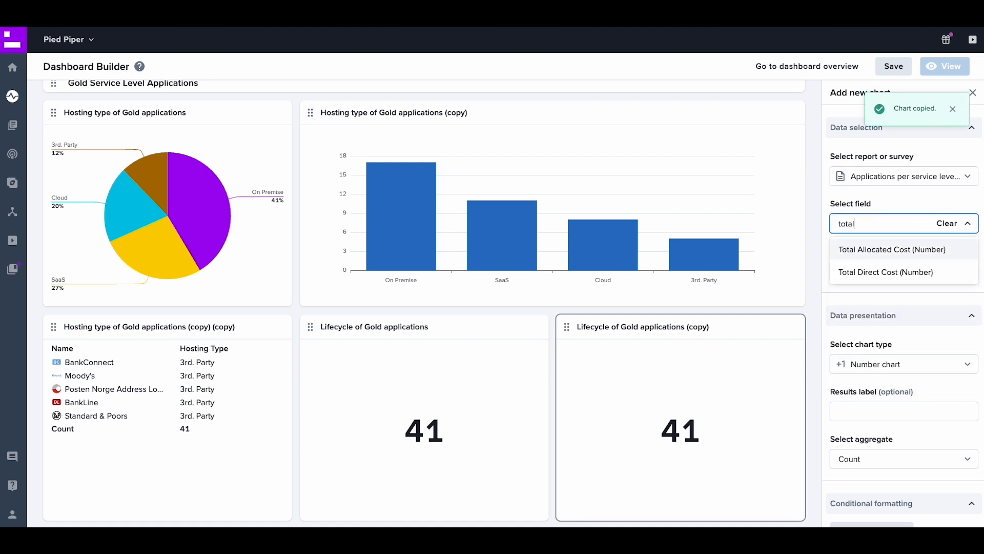
{"action": "left_click", "coordinate": [879, 332]}
Retitle the duplicated number chart "Total Direct Cost of Gold applications".
{"action": "double_click", "coordinate": [855, 270]}
{"action": "type", "text": "Total Direct Cost"}
{"action": "double_click", "coordinate": [949, 271]}
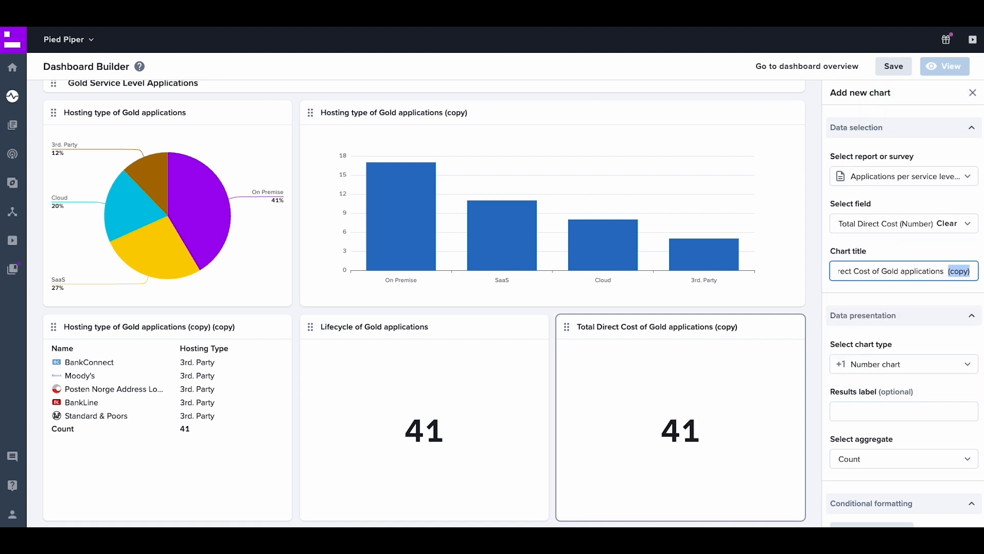
{"action": "key", "text": "BackSpace"}
Try the Average (including unset values) aggregate on the direct cost number chart, then set the aggregate to Minimum.
{"action": "scroll", "coordinate": [907, 388], "scroll_direction": "down", "scroll_amount": 1}
{"action": "left_click", "coordinate": [889, 423]}
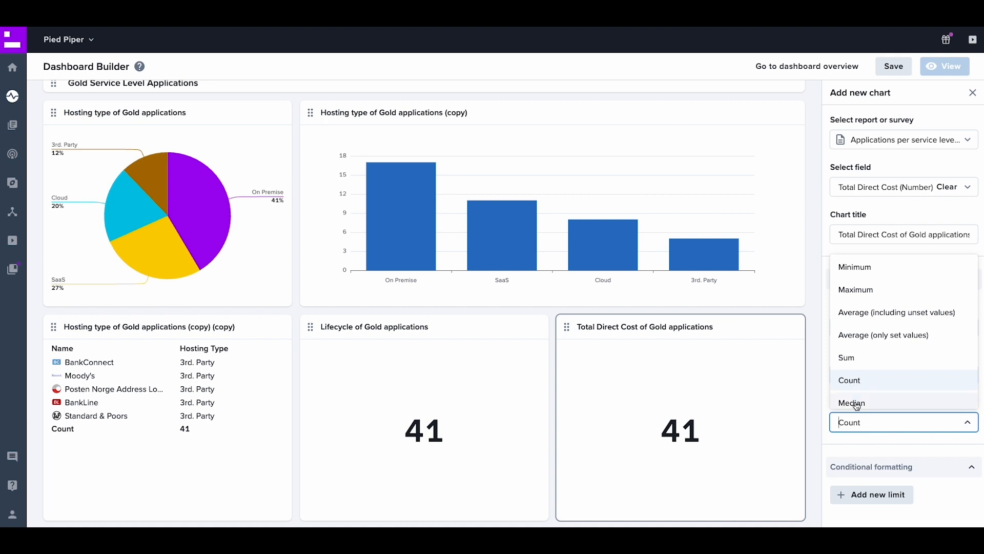
{"action": "scroll", "coordinate": [857, 406], "scroll_direction": "down", "scroll_amount": 1}
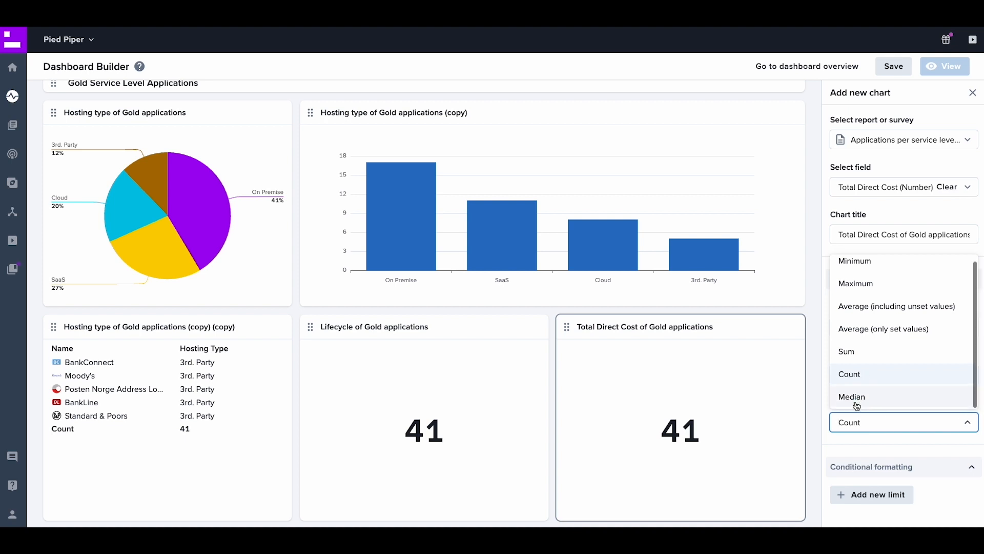
{"action": "left_click", "coordinate": [860, 307]}
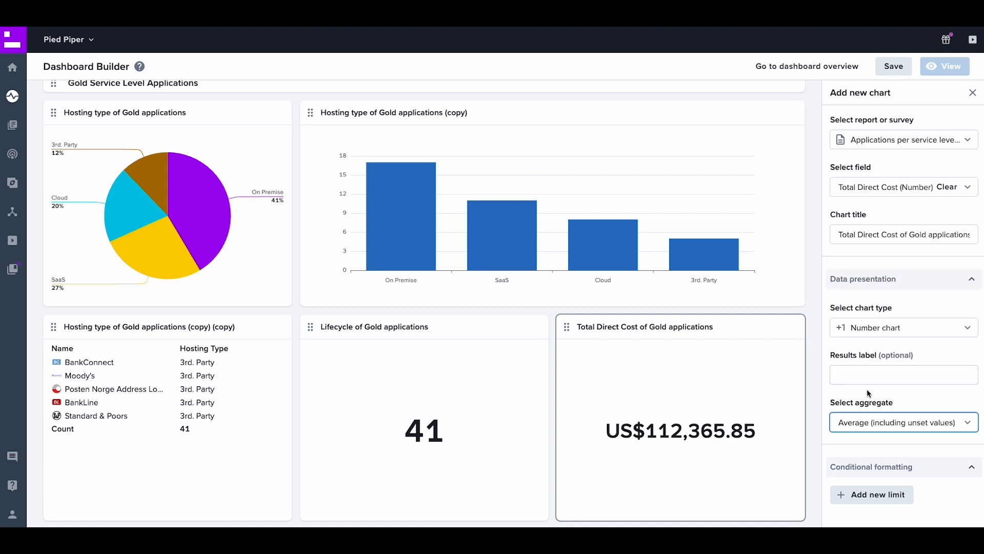
{"action": "left_click", "coordinate": [874, 423]}
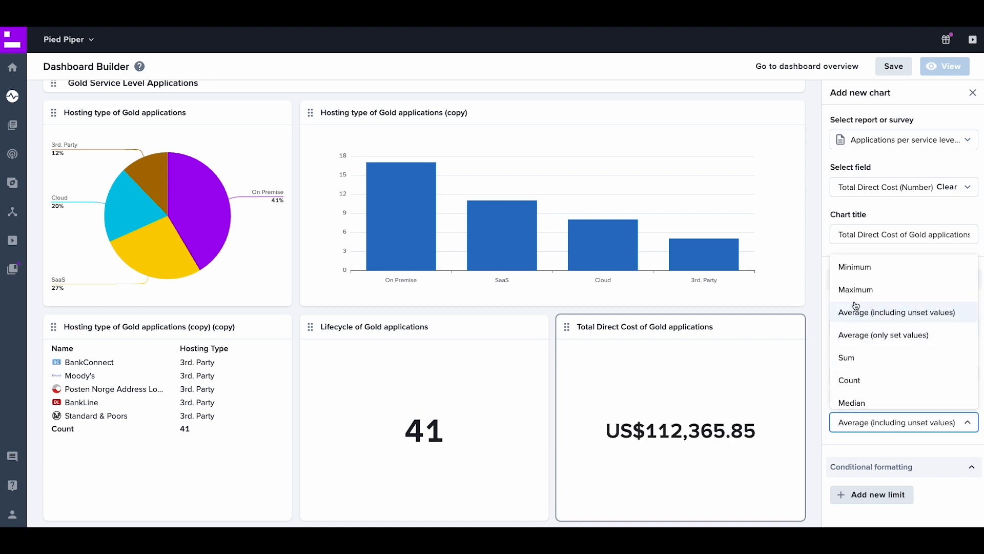
{"action": "left_click", "coordinate": [855, 267]}
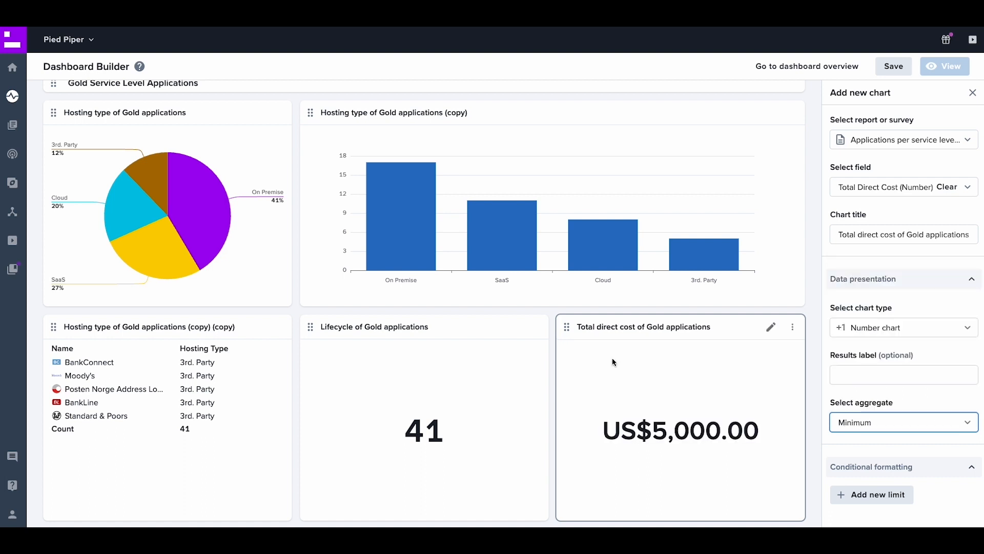
Clear the selected field of the "Lifecycle of Gold applications" number chart and retitle it "Total number of Gold applications".
{"action": "left_click", "coordinate": [514, 327]}
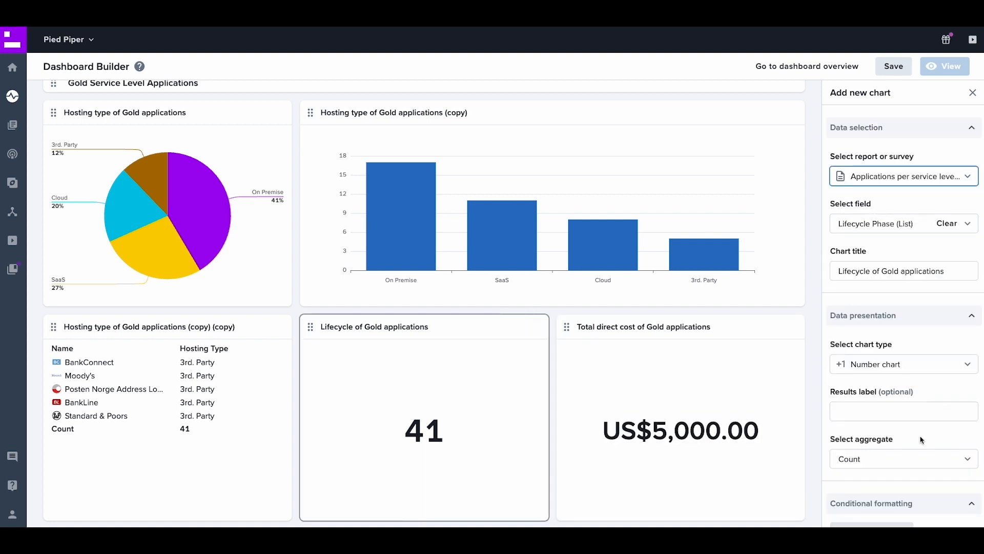
{"action": "left_click", "coordinate": [902, 458]}
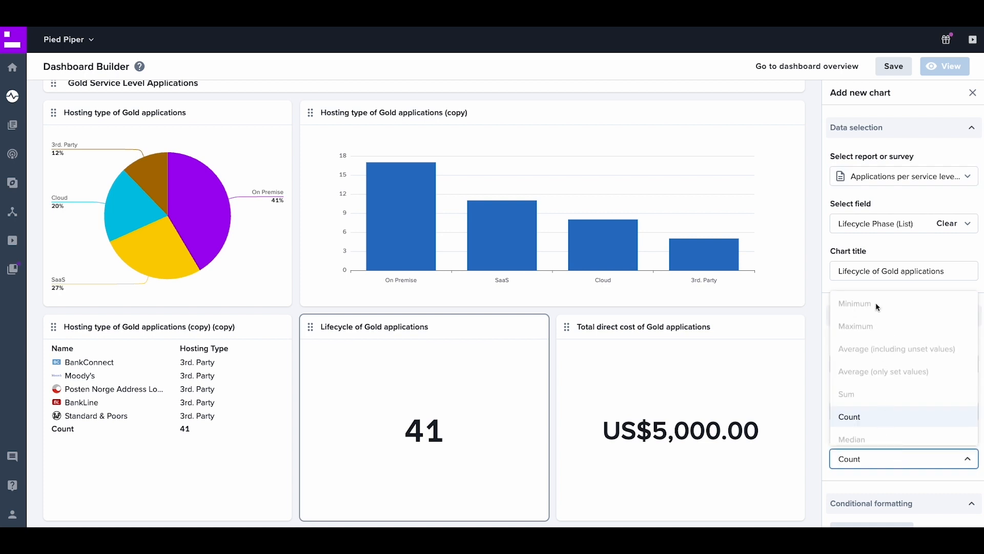
{"action": "left_click", "coordinate": [874, 291]}
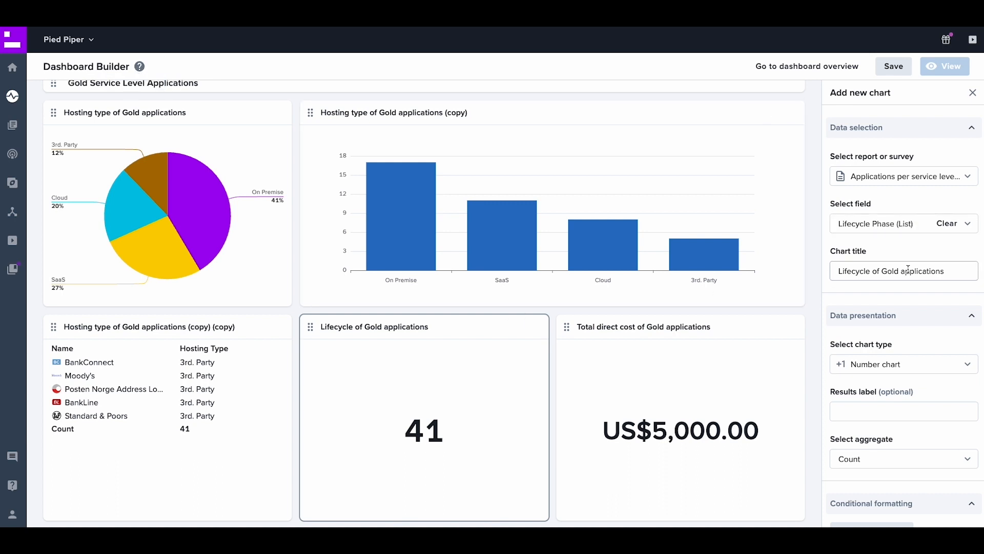
{"action": "left_click", "coordinate": [947, 223]}
{"action": "double_click", "coordinate": [870, 271]}
{"action": "type", "text": "Total number"}
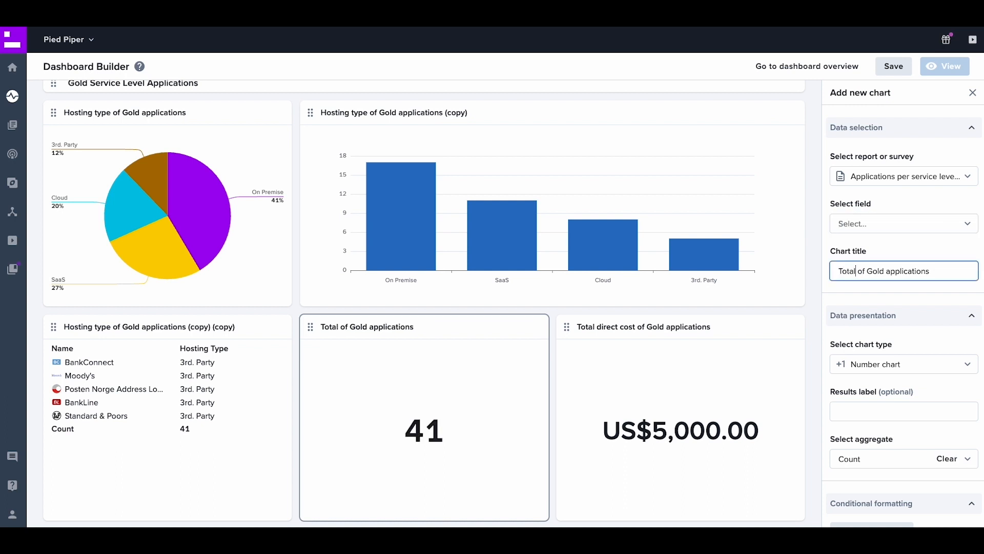
Add a red conditional formatting limit named "High" to the total number chart, entering 2 for the greater-than value.
{"action": "scroll", "coordinate": [870, 486], "scroll_direction": "down", "scroll_amount": 1}
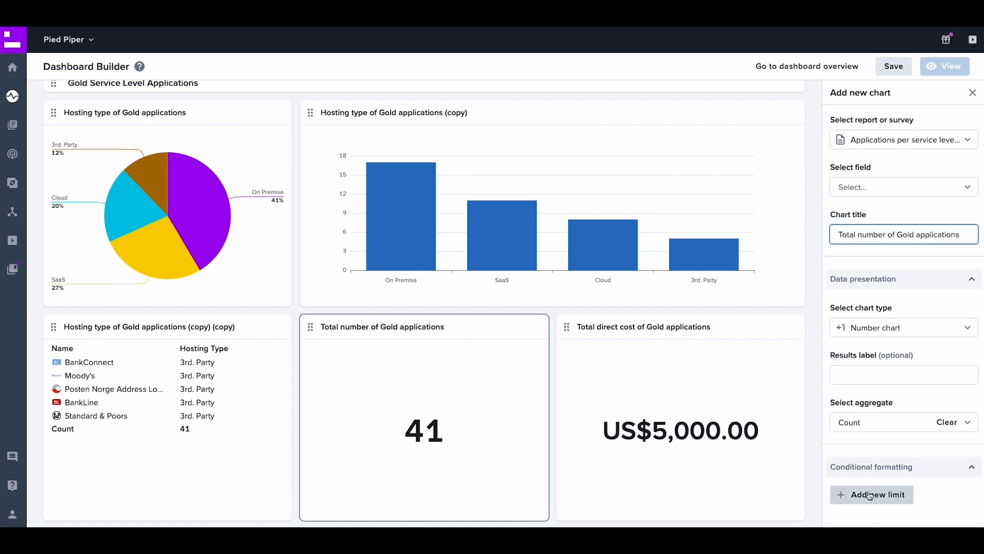
{"action": "left_click", "coordinate": [870, 496]}
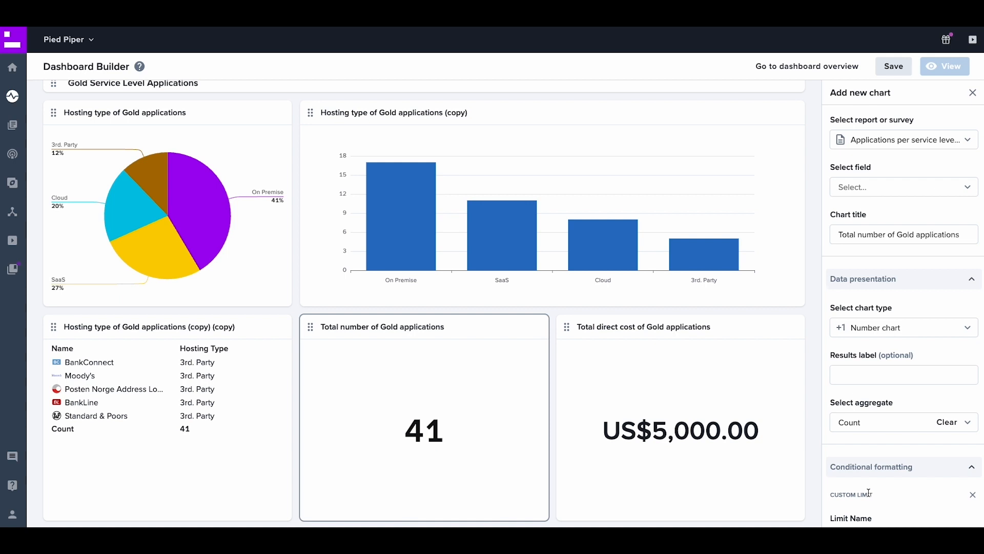
{"action": "scroll", "coordinate": [869, 493], "scroll_direction": "down", "scroll_amount": 4}
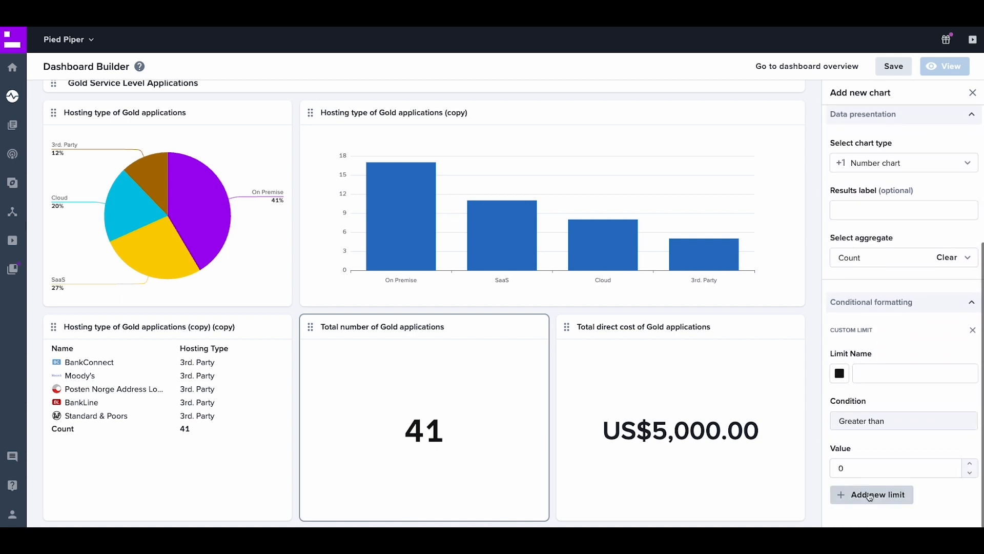
{"action": "left_click", "coordinate": [867, 371]}
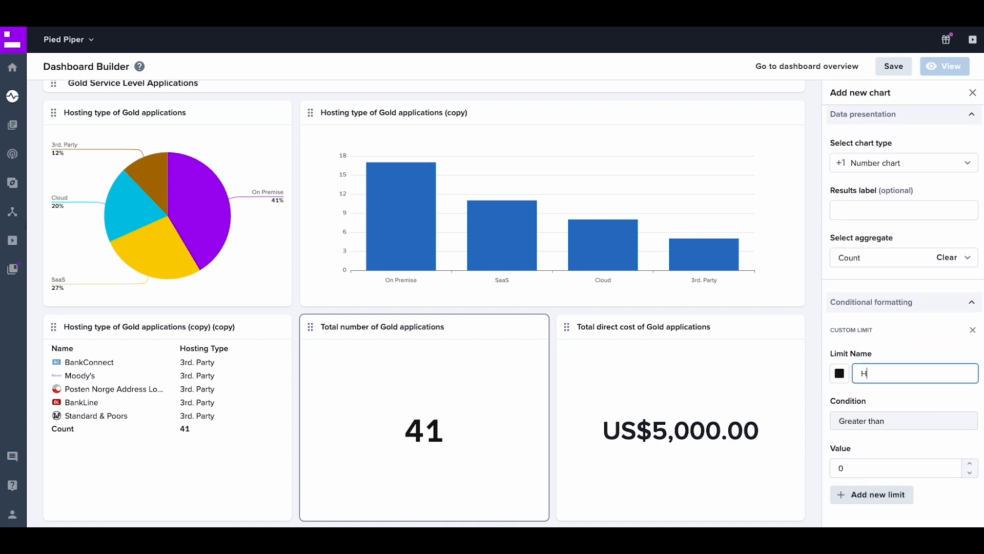
{"action": "left_click", "coordinate": [848, 373]}
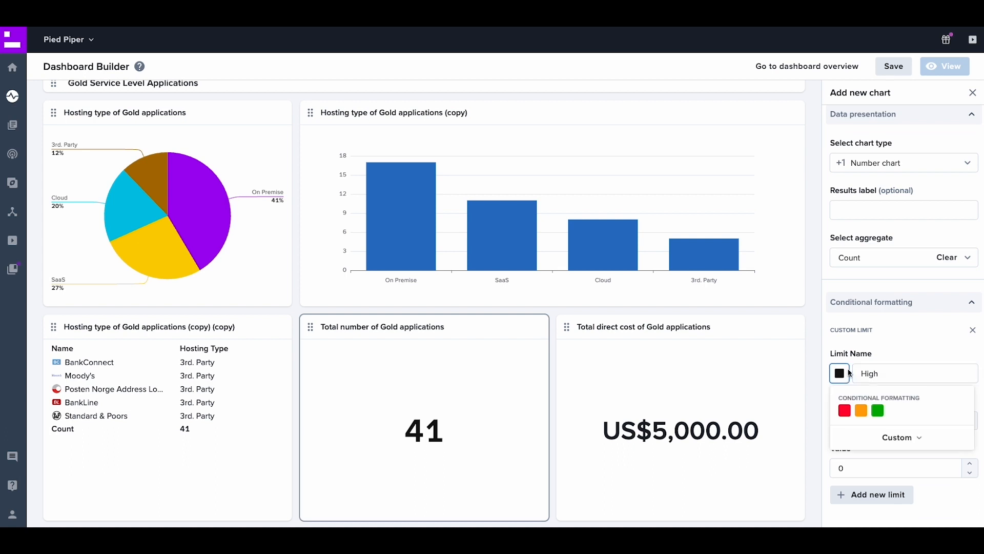
{"action": "left_click", "coordinate": [844, 410]}
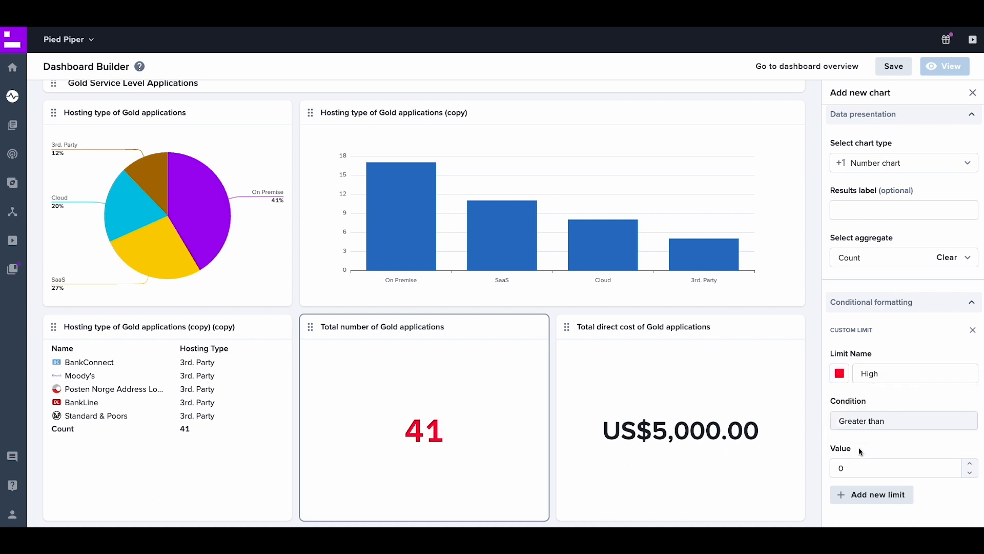
{"action": "left_click", "coordinate": [839, 468]}
{"action": "type", "text": "2"}
Add a red conditional formatting limit to the "Total direct cost of Gold applications" chart, entering 1000 for its value.
{"action": "left_click", "coordinate": [771, 327]}
{"action": "scroll", "coordinate": [896, 427], "scroll_direction": "down", "scroll_amount": 1}
{"action": "left_click", "coordinate": [879, 494]}
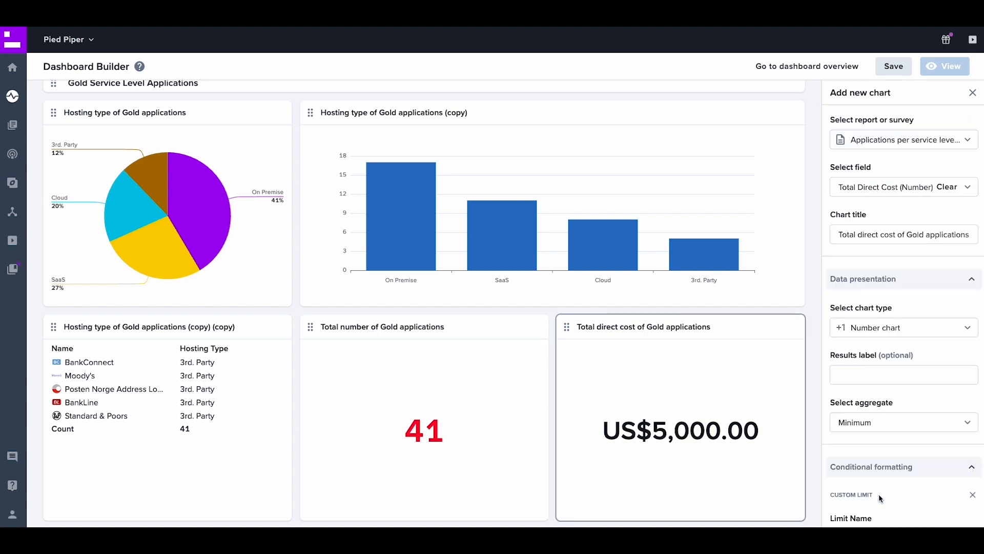
{"action": "scroll", "coordinate": [866, 410], "scroll_direction": "down", "scroll_amount": 3}
{"action": "left_click", "coordinate": [875, 372]}
{"action": "left_click", "coordinate": [839, 373]}
{"action": "left_click", "coordinate": [844, 410]}
{"action": "left_click", "coordinate": [839, 467]}
{"action": "type", "text": "1000"}
Duplicate the "Total direct cost of Gold applications" chart and set the copy's field to Lifecycle Phase (List).
{"action": "left_click", "coordinate": [791, 326]}
{"action": "left_click", "coordinate": [774, 348]}
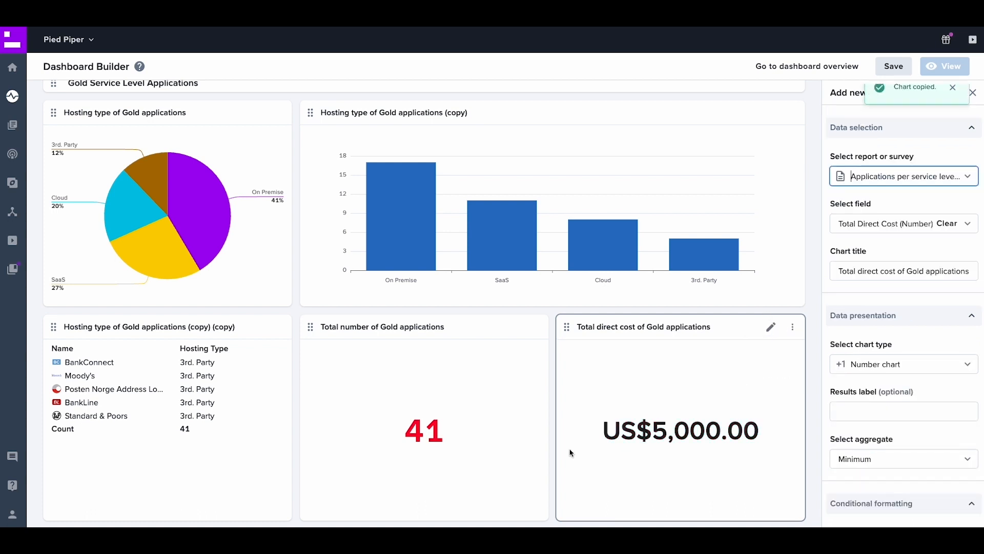
{"action": "left_click", "coordinate": [874, 223]}
{"action": "type", "text": "lif"}
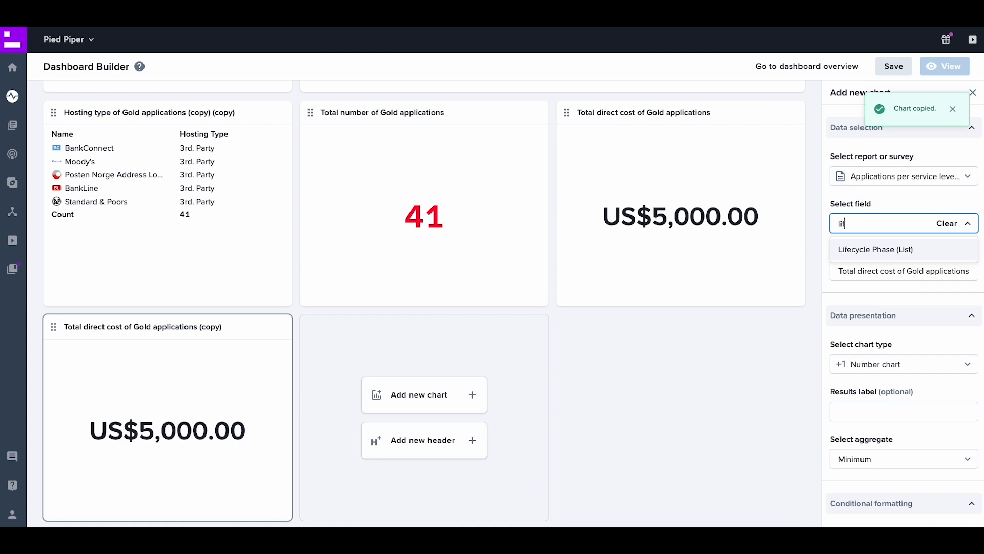
{"action": "key", "text": "Return"}
Retitle the copied number chart "Lifecycle phase of Gold applications" and change it to a pie chart.
{"action": "left_click_drag", "start_coordinate": [839, 271], "coordinate": [920, 271]}
{"action": "type", "text": "Lifecyc"}
{"action": "type", "text": "le phase"}
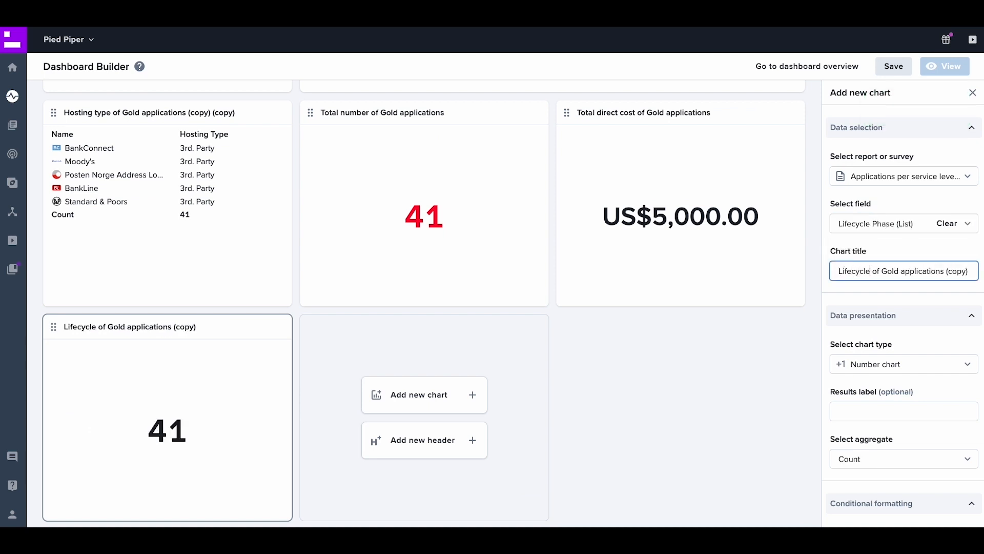
{"action": "key", "text": "End"}
{"action": "key", "text": "shift+Left"}
{"action": "key", "text": "shift+Left"}
{"action": "key", "text": "shift+Left"}
{"action": "key", "text": "shift+Left"}
{"action": "key", "text": "shift+Left"}
{"action": "key", "text": "shift+Left"}
{"action": "key", "text": "BackSpace"}
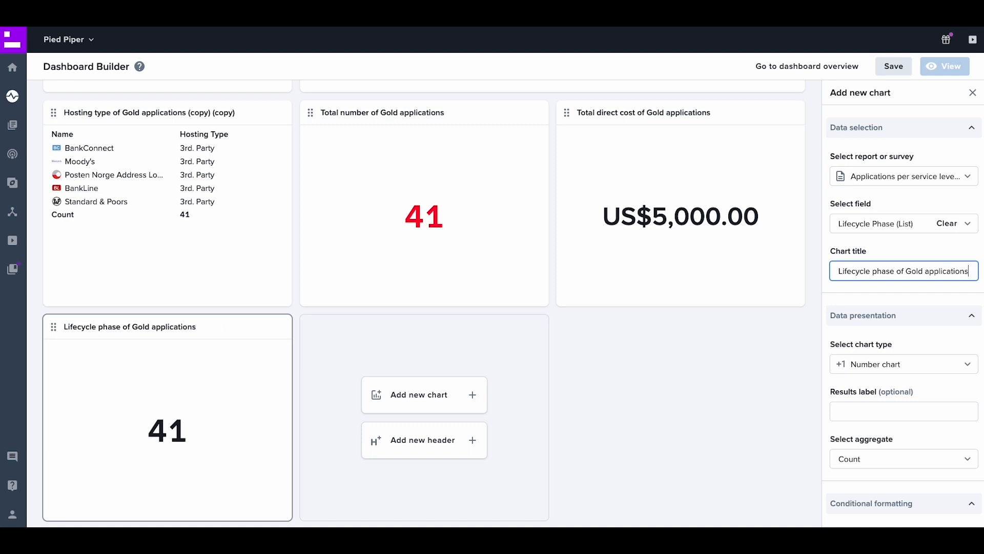
{"action": "left_click", "coordinate": [912, 360]}
{"action": "left_click", "coordinate": [892, 455]}
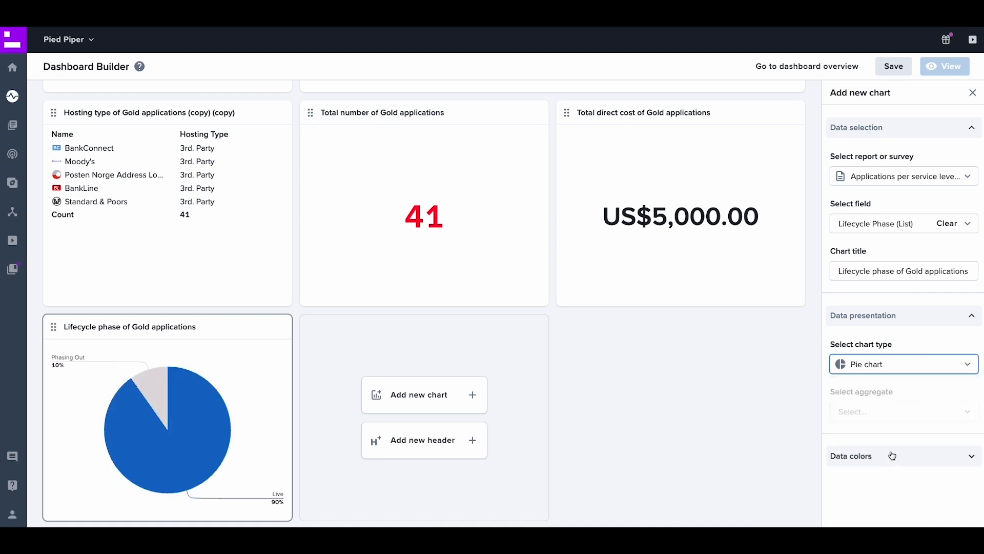
Assign dark purple to Live and grey-brown to Phasing Out in the lifecycle phase pie chart's data colors.
{"action": "left_click", "coordinate": [892, 456]}
{"action": "scroll", "coordinate": [893, 455], "scroll_direction": "down", "scroll_amount": 1}
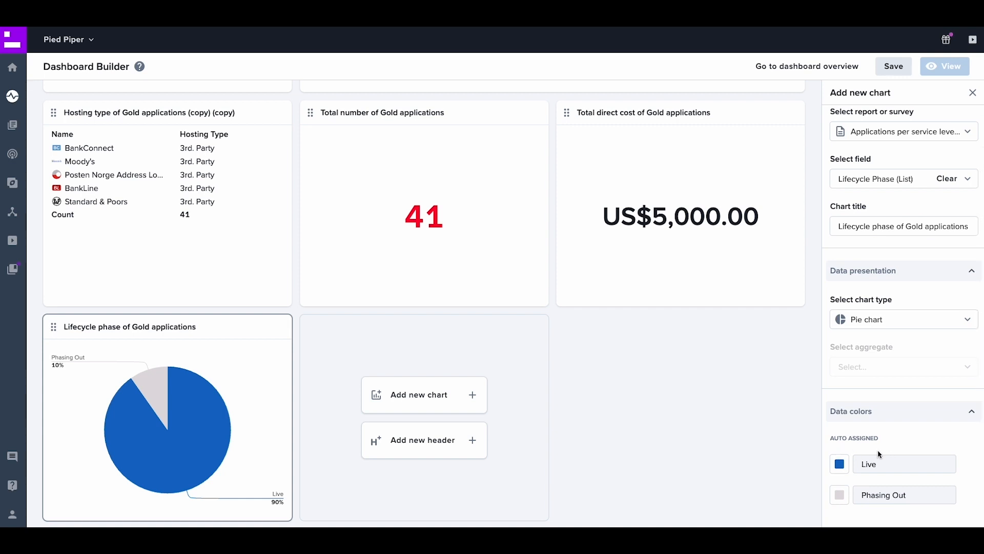
{"action": "left_click", "coordinate": [843, 467]}
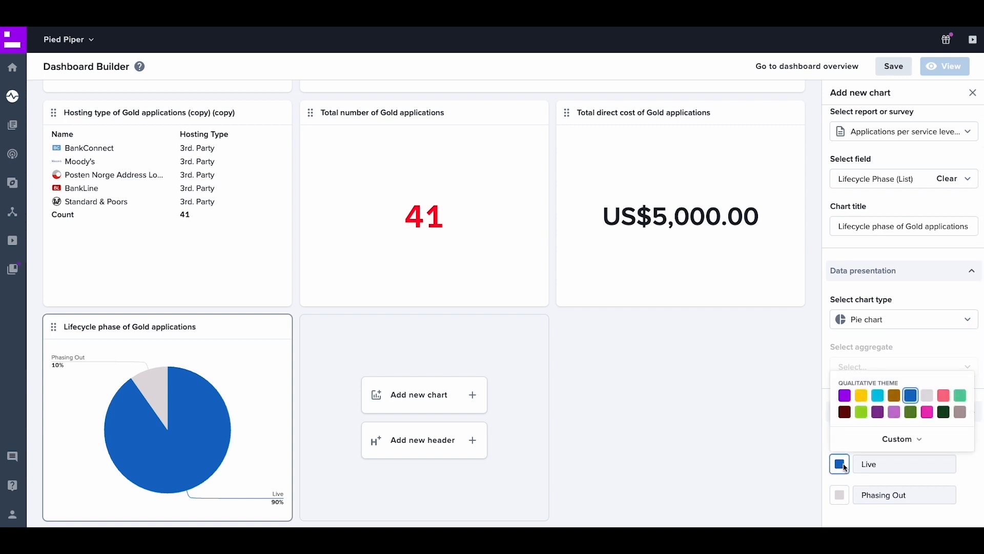
{"action": "left_click", "coordinate": [876, 420]}
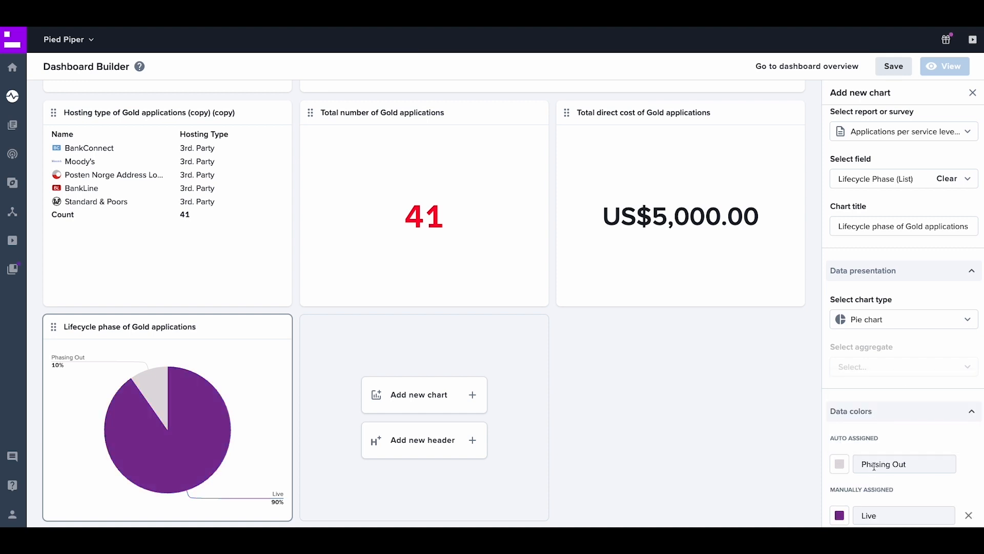
{"action": "scroll", "coordinate": [874, 461], "scroll_direction": "down", "scroll_amount": 1}
{"action": "left_click", "coordinate": [846, 447]}
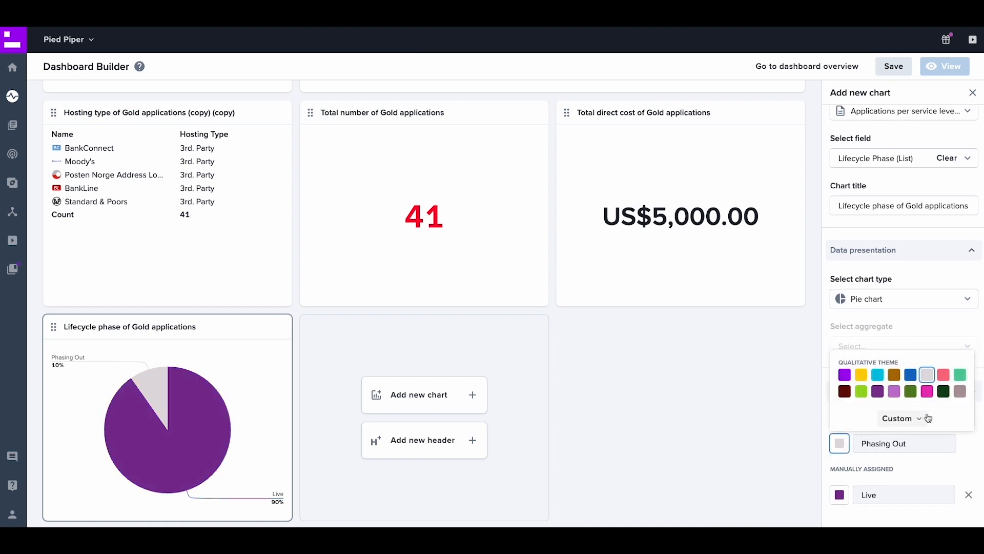
{"action": "left_click", "coordinate": [961, 392]}
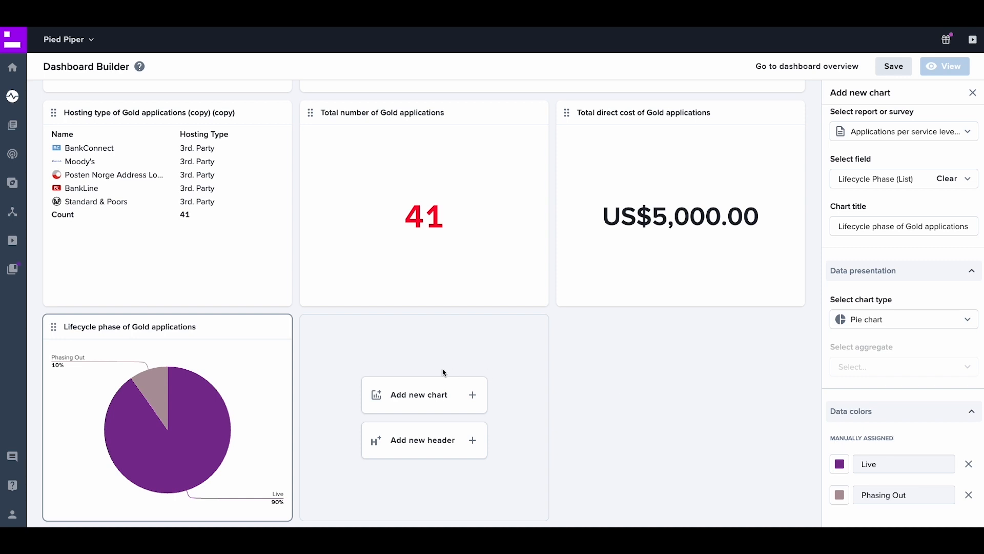
Duplicate the lifecycle phase pie chart and change the copy to a stacked bar chart.
{"action": "left_click", "coordinate": [280, 326]}
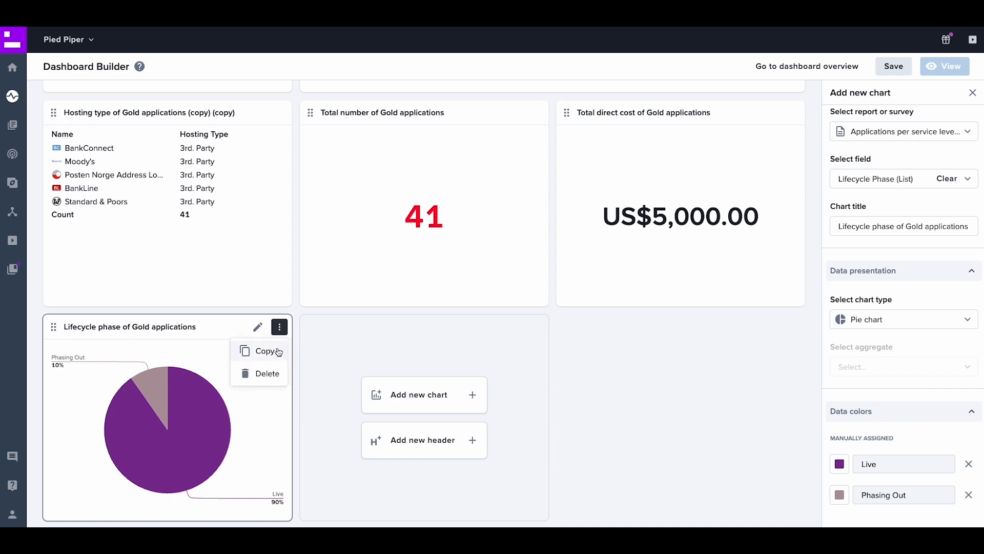
{"action": "left_click", "coordinate": [265, 351]}
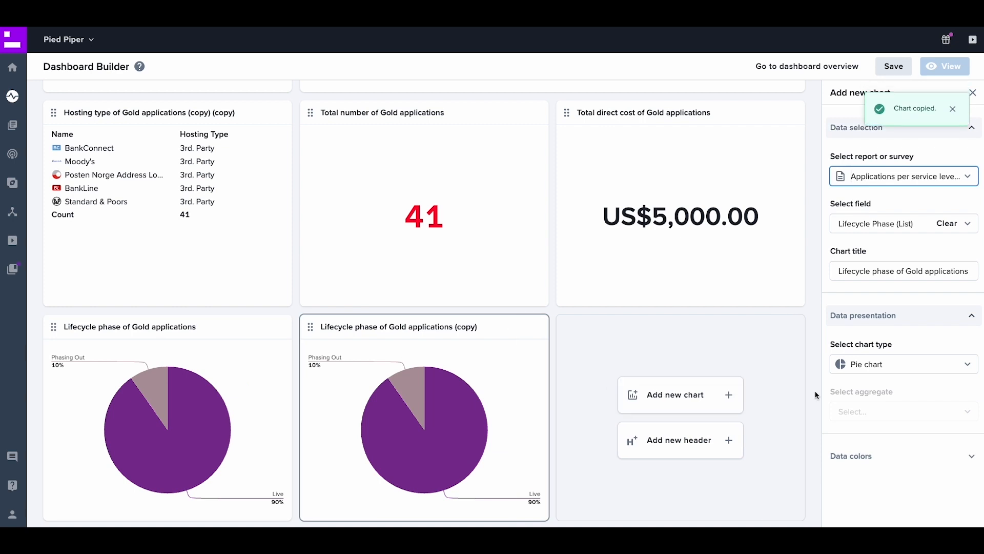
{"action": "left_click", "coordinate": [864, 371]}
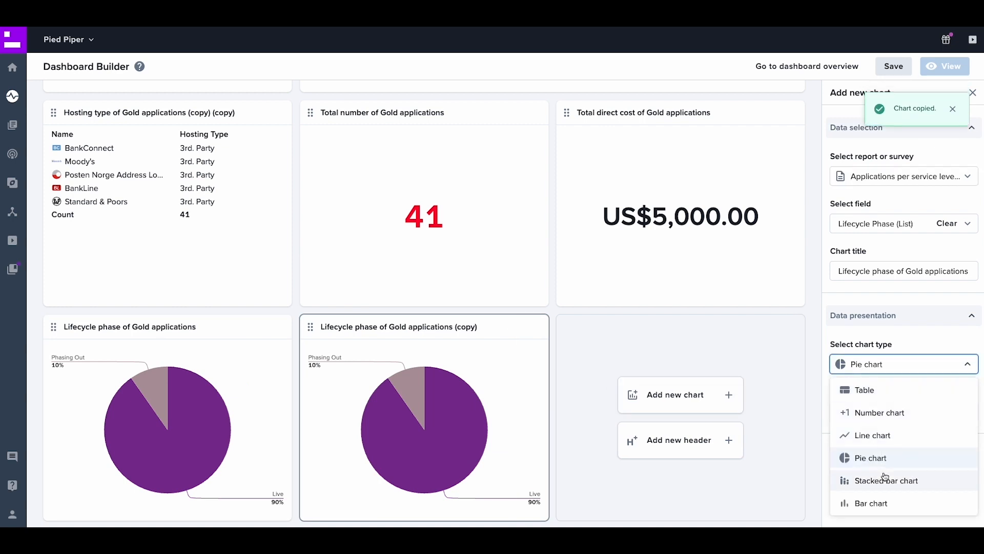
{"action": "left_click", "coordinate": [886, 479]}
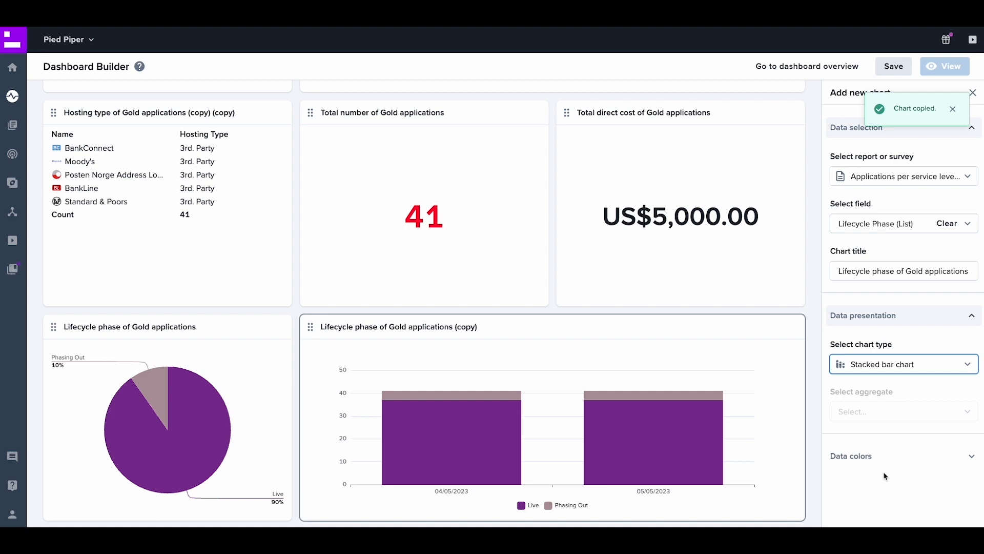
Set the stacked bar chart's data colors to light grey for Phasing Out and bright purple for Live.
{"action": "left_click", "coordinate": [870, 460]}
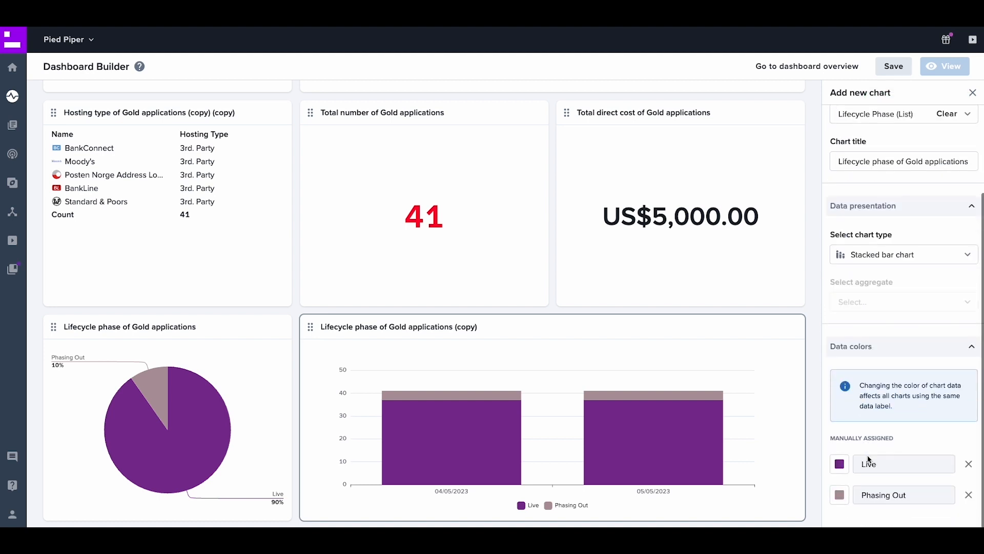
{"action": "left_click", "coordinate": [839, 495]}
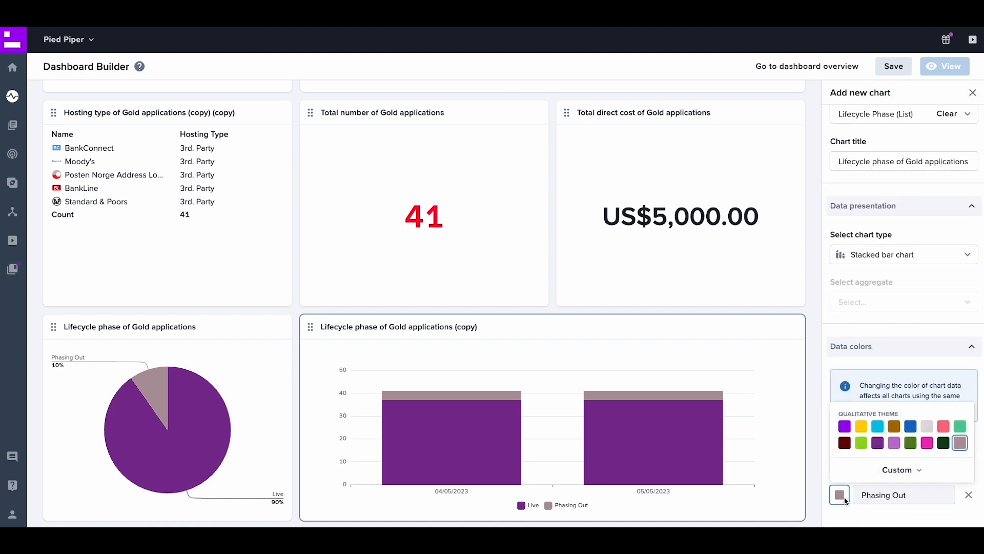
{"action": "left_click", "coordinate": [927, 427]}
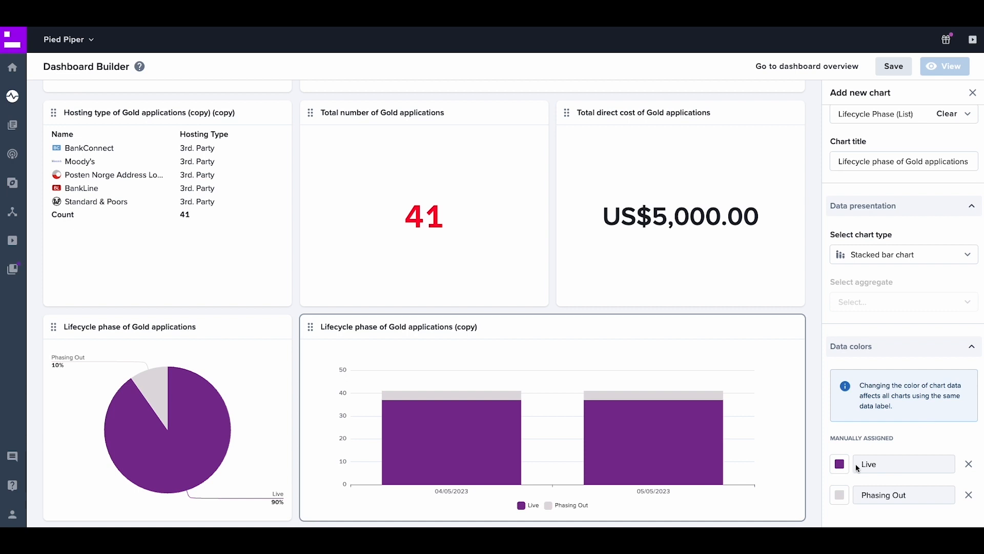
{"action": "left_click", "coordinate": [839, 464]}
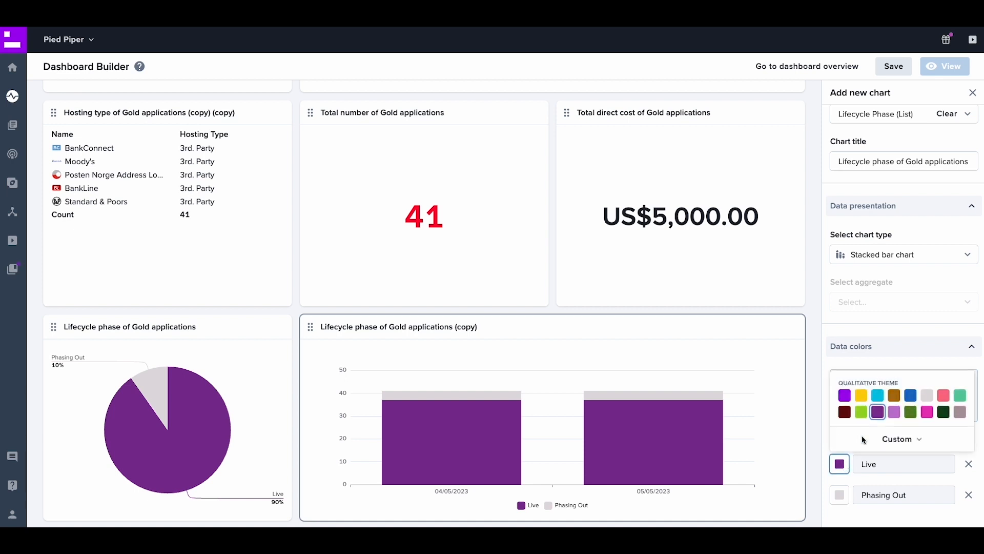
{"action": "left_click", "coordinate": [845, 396]}
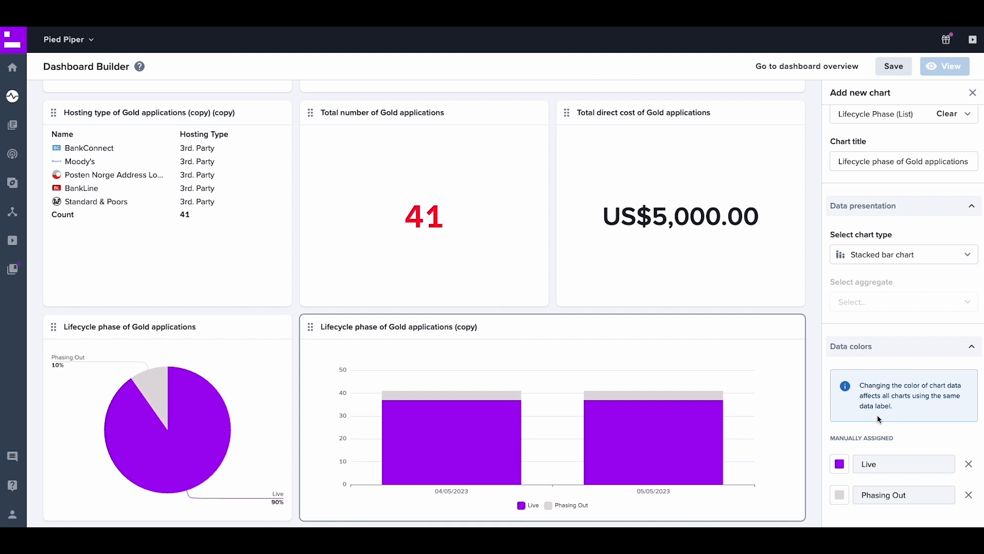
Rearrange the row so the total number chart comes first, the total direct cost chart second and the hosting type table third.
{"action": "left_click_drag", "start_coordinate": [567, 112], "coordinate": [338, 118]}
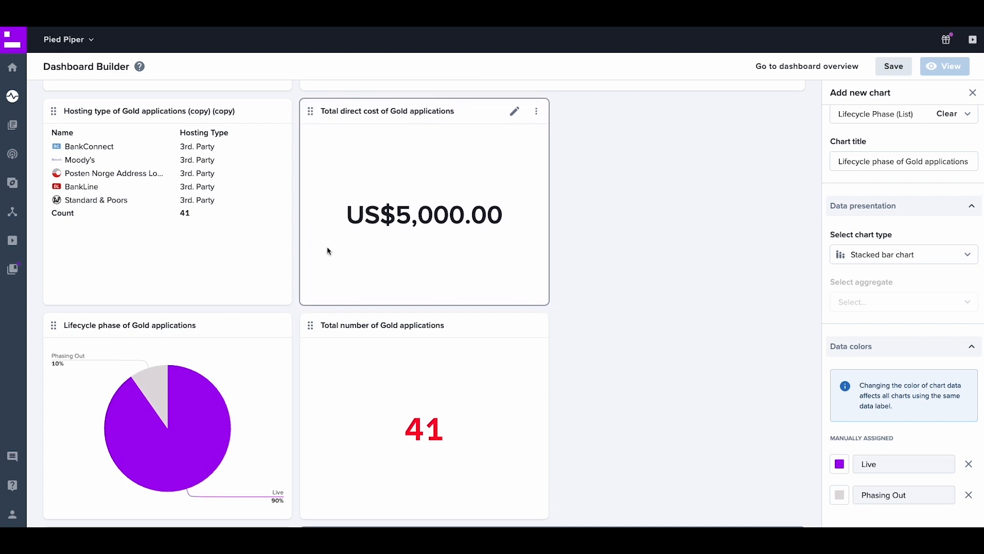
{"action": "left_click_drag", "start_coordinate": [308, 327], "coordinate": [52, 125]}
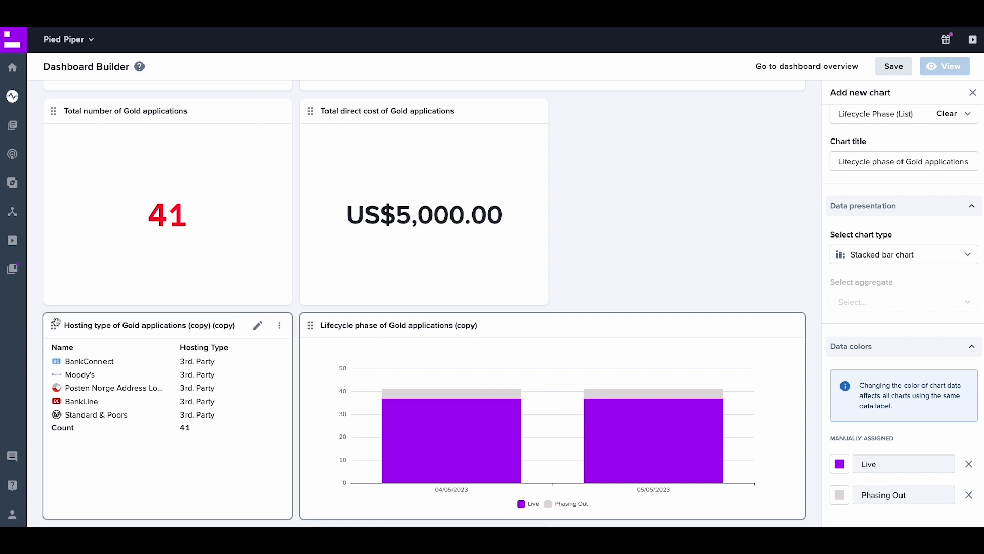
{"action": "left_click_drag", "start_coordinate": [56, 322], "coordinate": [523, 159]}
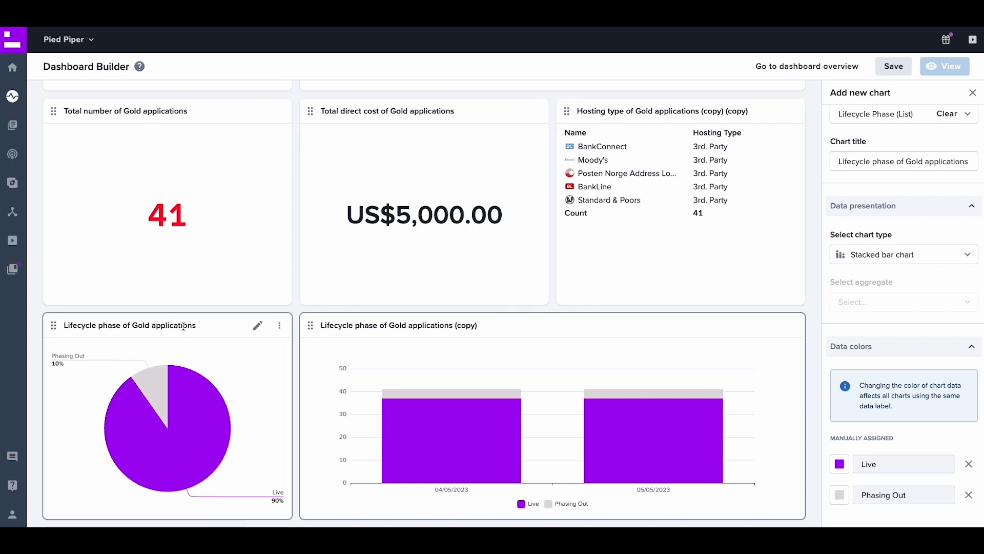
Add a header named "Silver Service Level Applications" below the lifecycle phase charts.
{"action": "scroll", "coordinate": [738, 132], "scroll_direction": "down", "scroll_amount": 4}
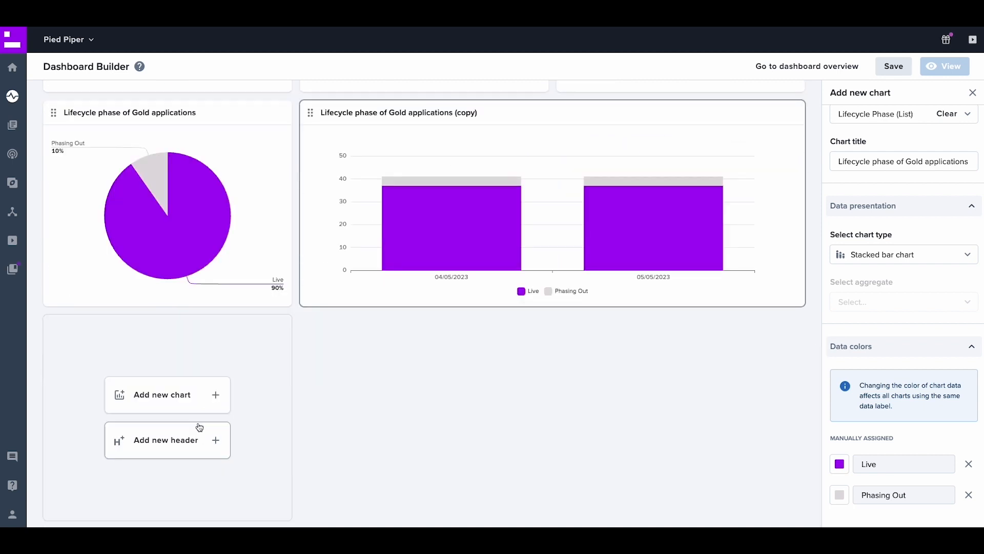
{"action": "left_click", "coordinate": [200, 427]}
{"action": "type", "text": "Silver Service Level Applications"}
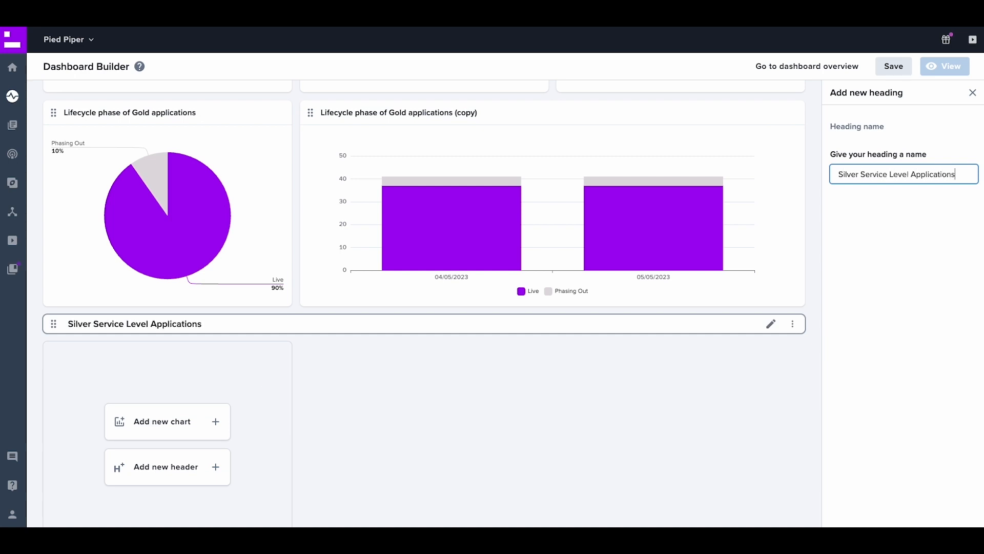
Add a number chart under the Silver header from the "Applications per service level-Silver" report using the Total Direct Cost field.
{"action": "left_click", "coordinate": [214, 422]}
{"action": "type", "text": "silver"}
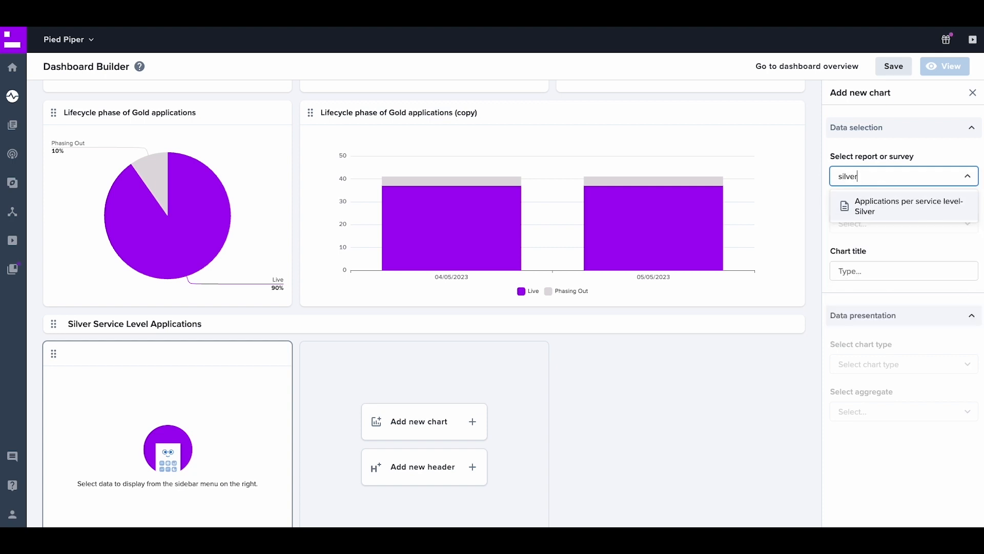
{"action": "left_click", "coordinate": [880, 204]}
{"action": "left_click", "coordinate": [892, 228]}
{"action": "type", "text": "cost"}
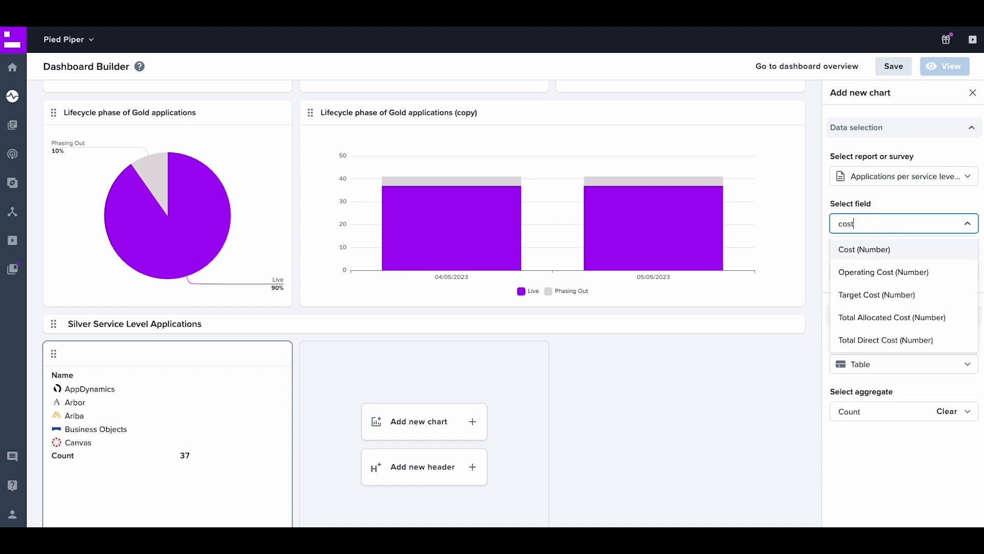
{"action": "left_click", "coordinate": [873, 339]}
{"action": "left_click", "coordinate": [907, 363]}
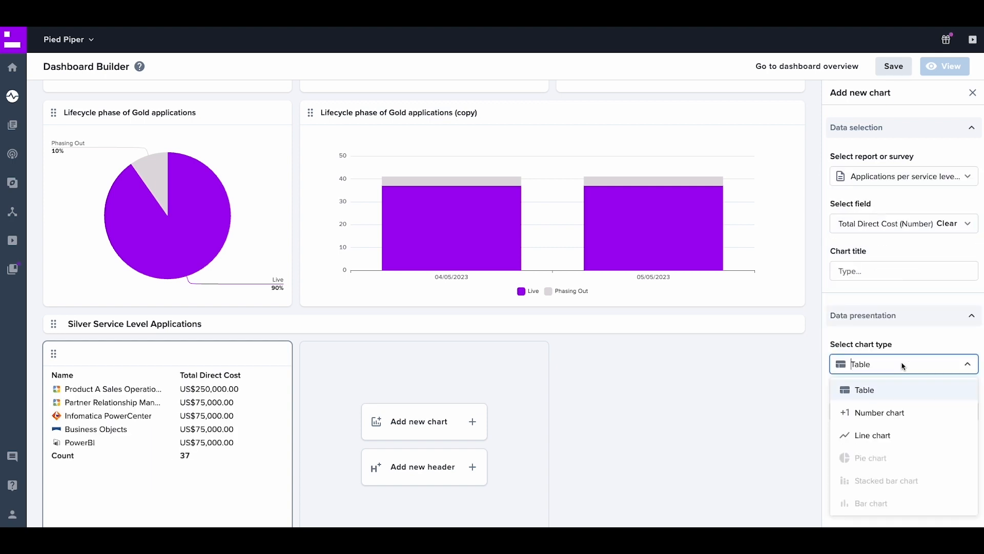
{"action": "left_click", "coordinate": [888, 410]}
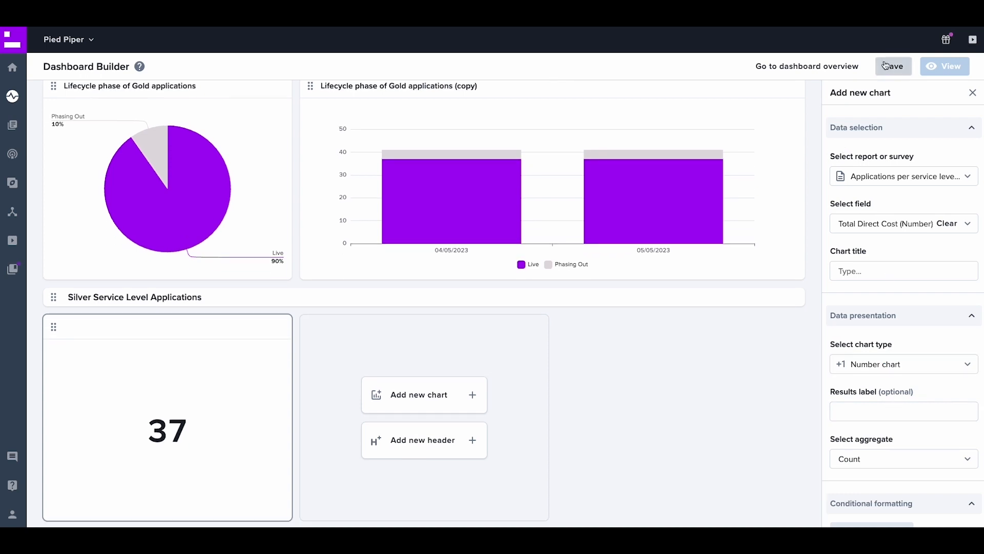
Save the dashboard and view it in reader mode with the full notes expanded.
{"action": "left_click", "coordinate": [886, 68]}
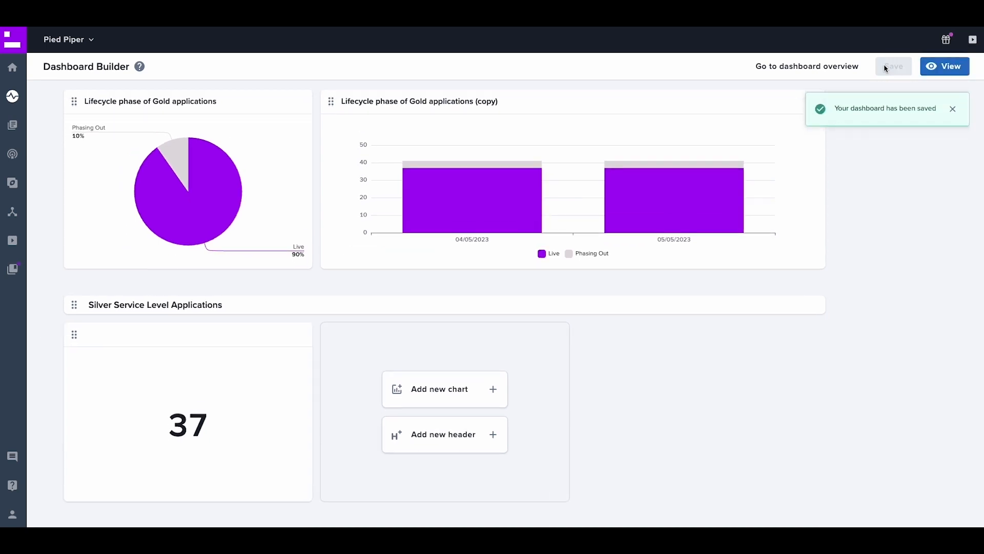
{"action": "left_click", "coordinate": [929, 67]}
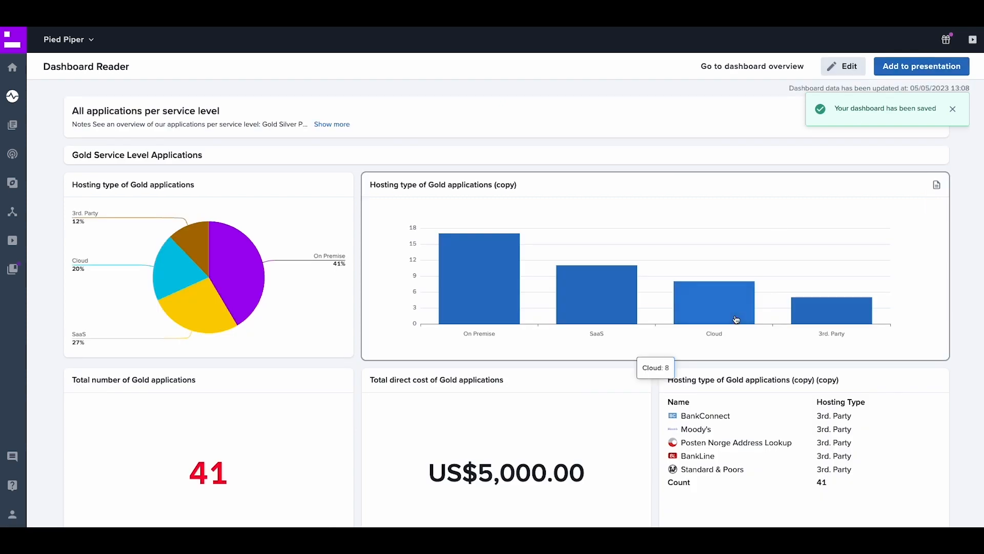
{"action": "left_click", "coordinate": [330, 125]}
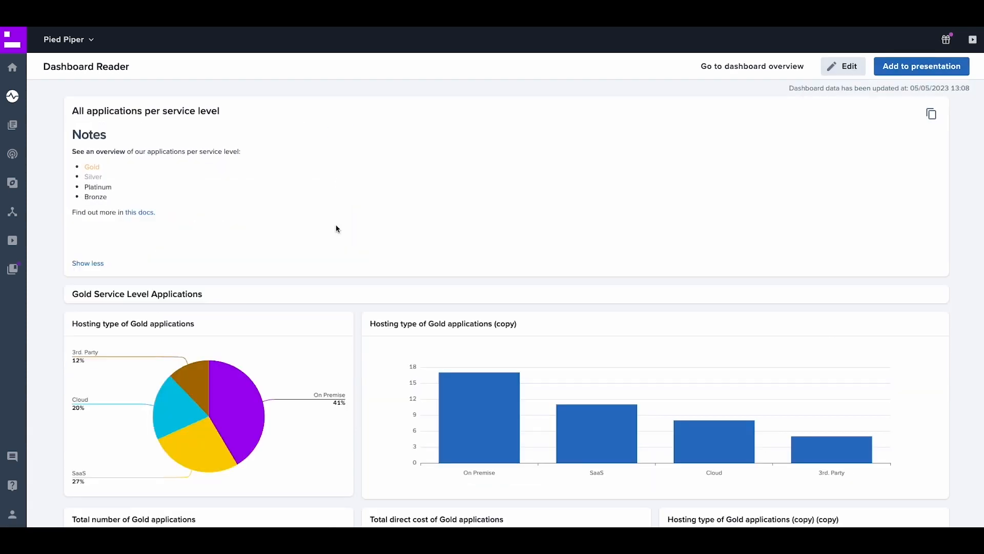
{"action": "scroll", "coordinate": [338, 274], "scroll_direction": "down", "scroll_amount": 10}
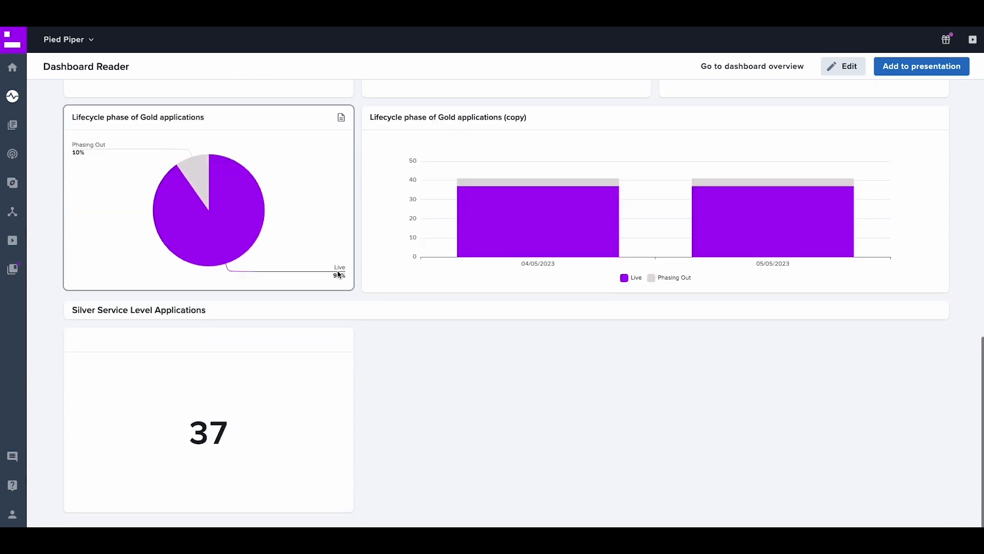
Add the dashboard as a slide to the "APM - Application Portfolio Management Overview" presentation.
{"action": "left_click", "coordinate": [896, 67]}
{"action": "type", "text": "apm"}
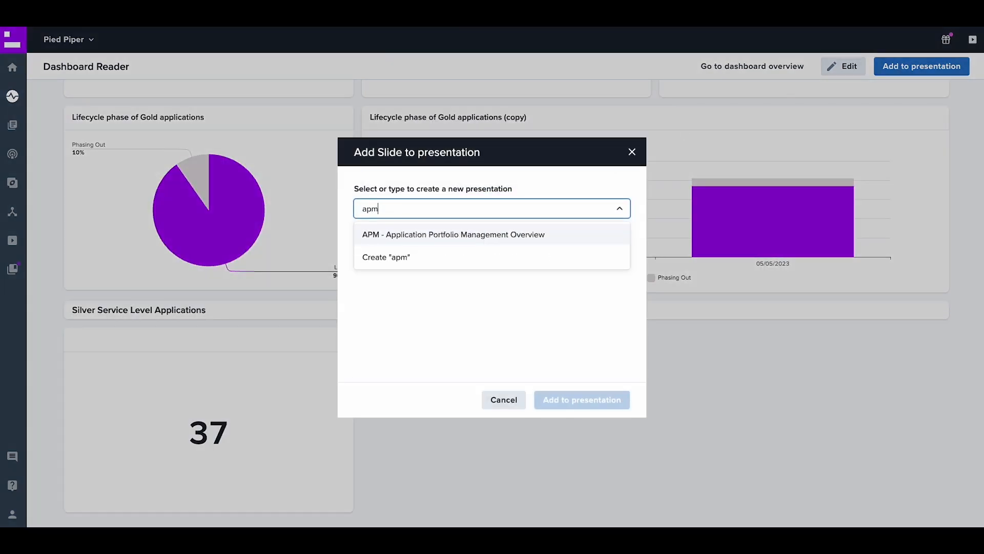
{"action": "left_click", "coordinate": [518, 237]}
{"action": "left_click", "coordinate": [586, 405]}
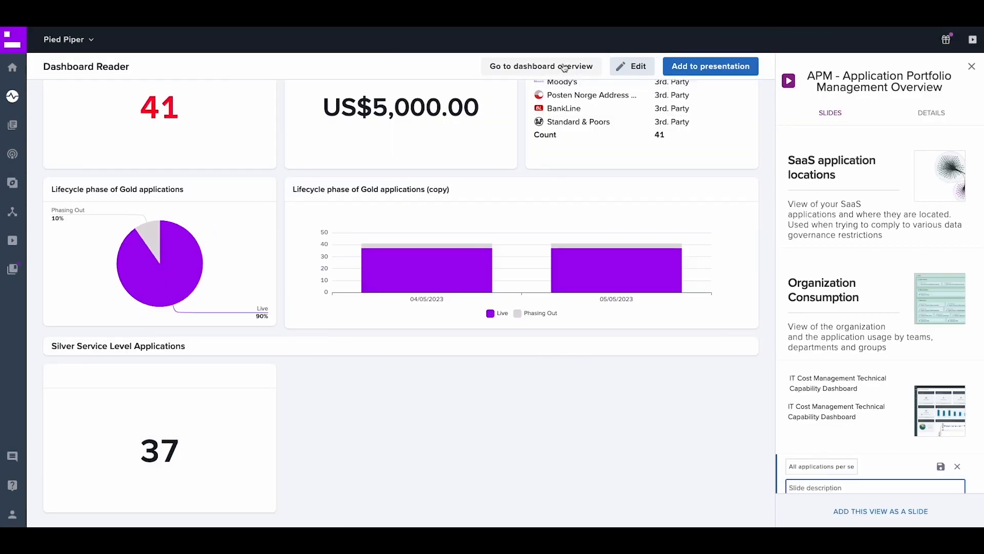
Return to the dashboard overview and open the permissions of the "All applications per service level" dashboard.
{"action": "scroll", "coordinate": [569, 86], "scroll_direction": "up", "scroll_amount": 8}
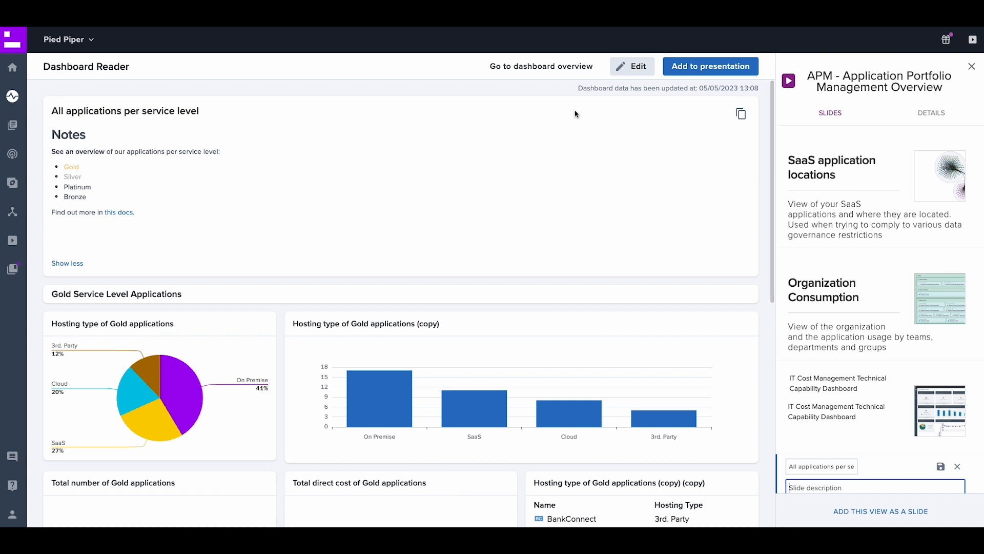
{"action": "left_click", "coordinate": [564, 66]}
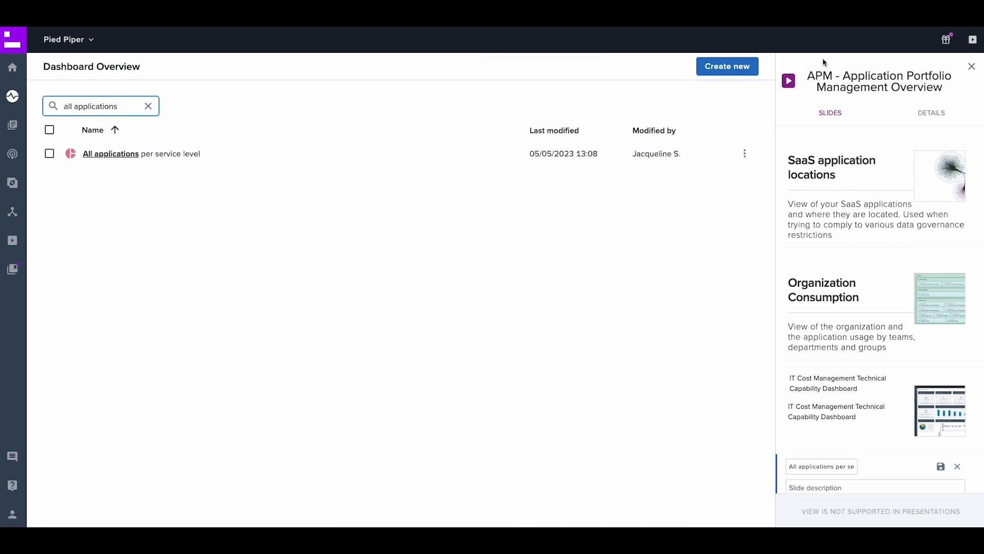
{"action": "left_click", "coordinate": [971, 66]}
{"action": "left_click", "coordinate": [956, 153]}
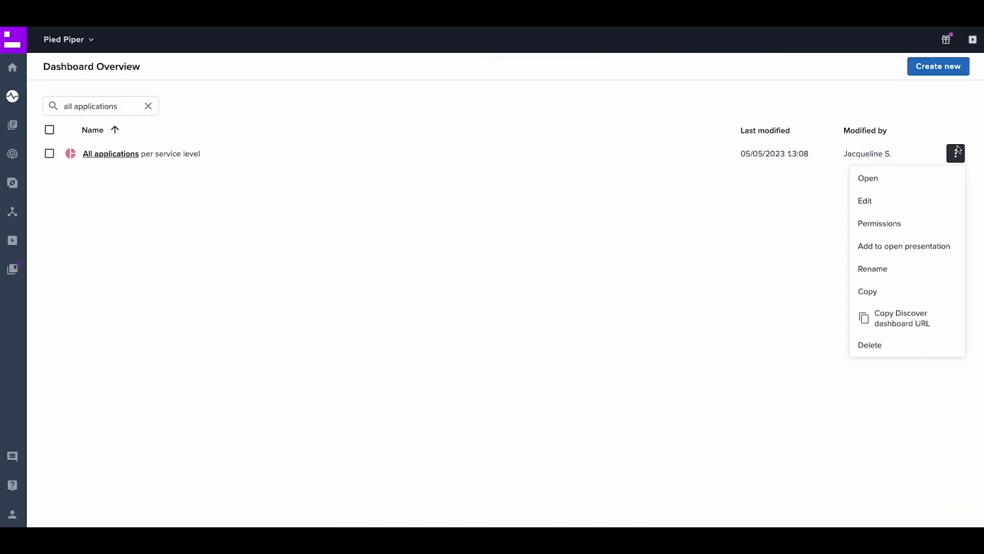
{"action": "left_click", "coordinate": [908, 223]}
Try read-only permissions for all organization members and set them back to no default access.
{"action": "left_click", "coordinate": [593, 214]}
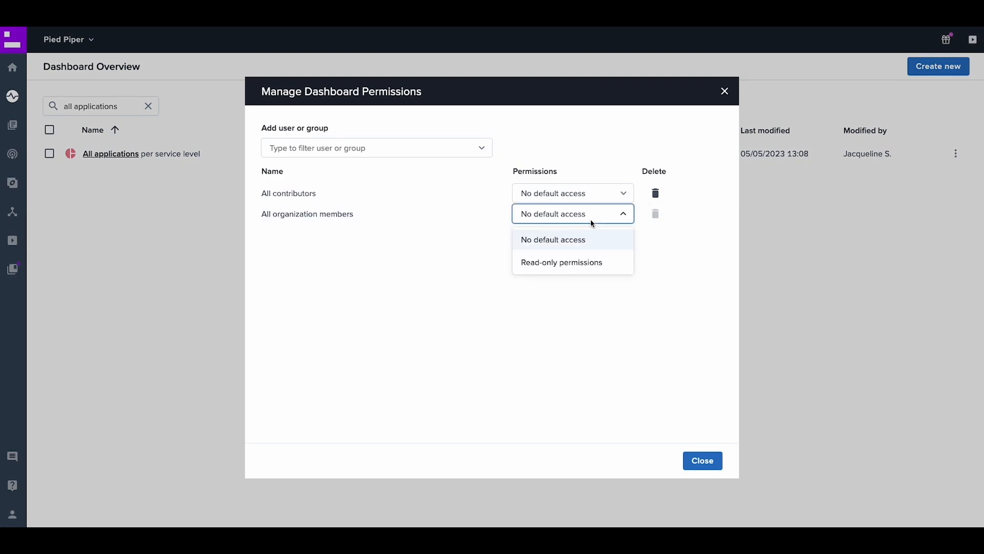
{"action": "left_click", "coordinate": [568, 263]}
{"action": "left_click", "coordinate": [560, 221]}
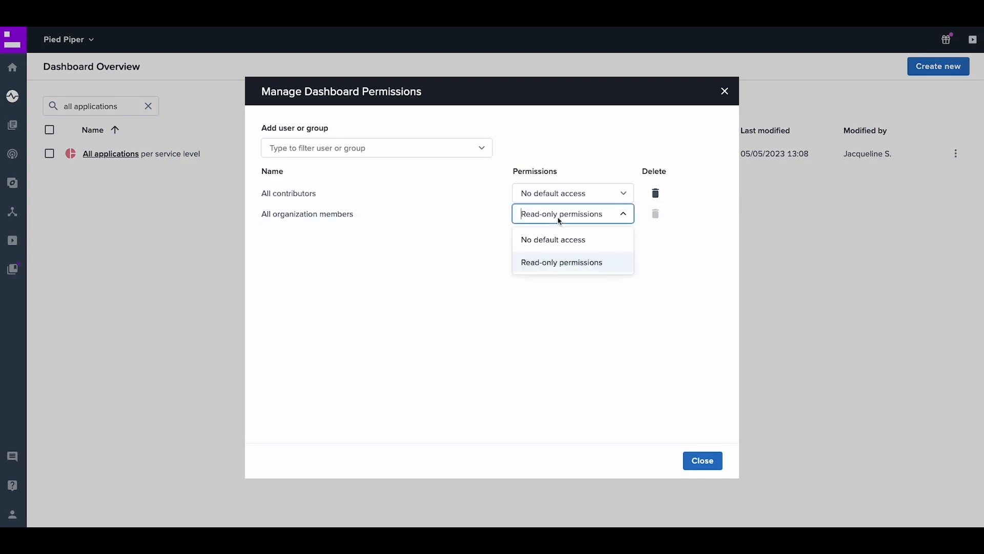
{"action": "left_click", "coordinate": [555, 239]}
Find an individual user by name and add them to the dashboard's permissions.
{"action": "left_click", "coordinate": [437, 150]}
{"action": "type", "text": "krist"}
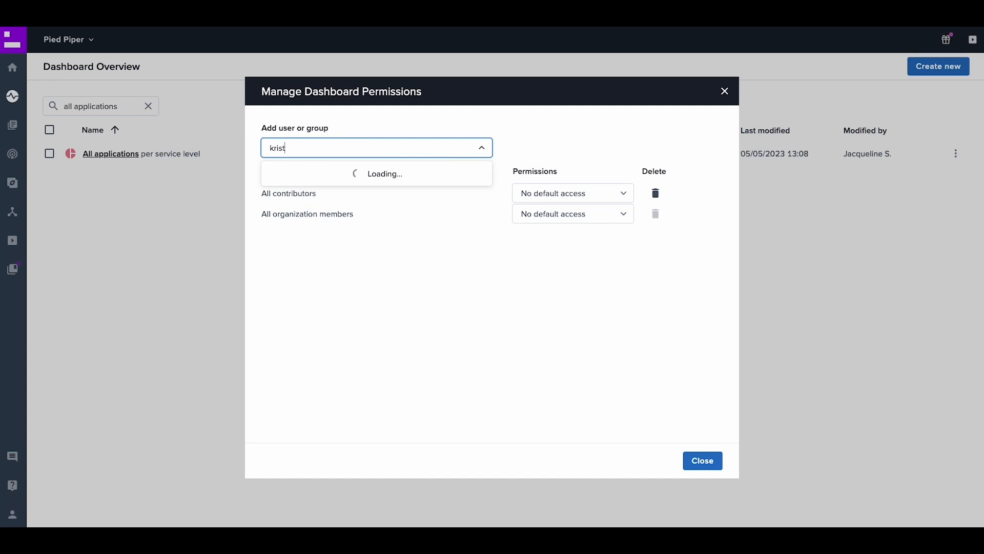
{"action": "left_click", "coordinate": [409, 196]}
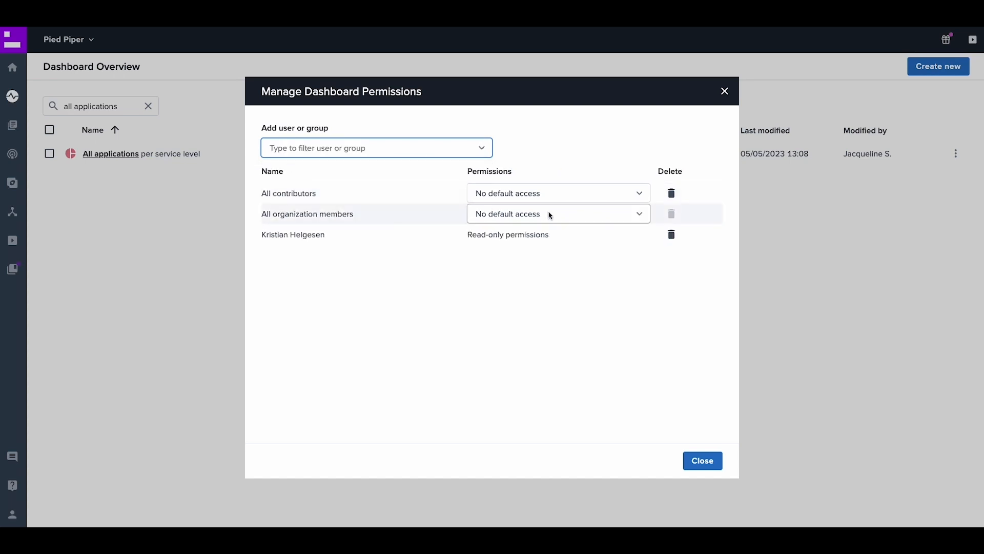
{"action": "left_click", "coordinate": [701, 460]}
Open the "All applications per service level" dashboard and load its copied Discover URL in a new browser tab.
{"action": "left_click", "coordinate": [182, 154]}
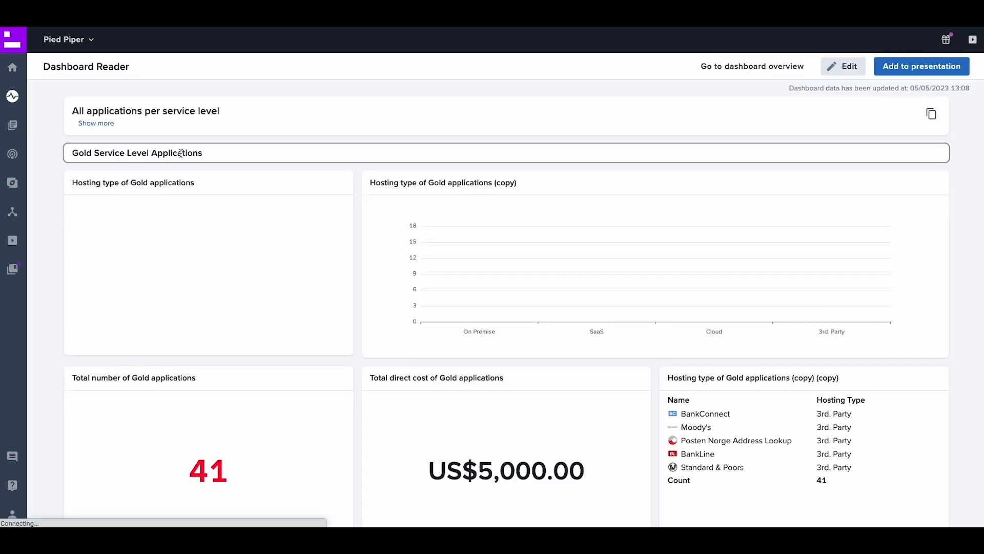
{"action": "left_click", "coordinate": [932, 113]}
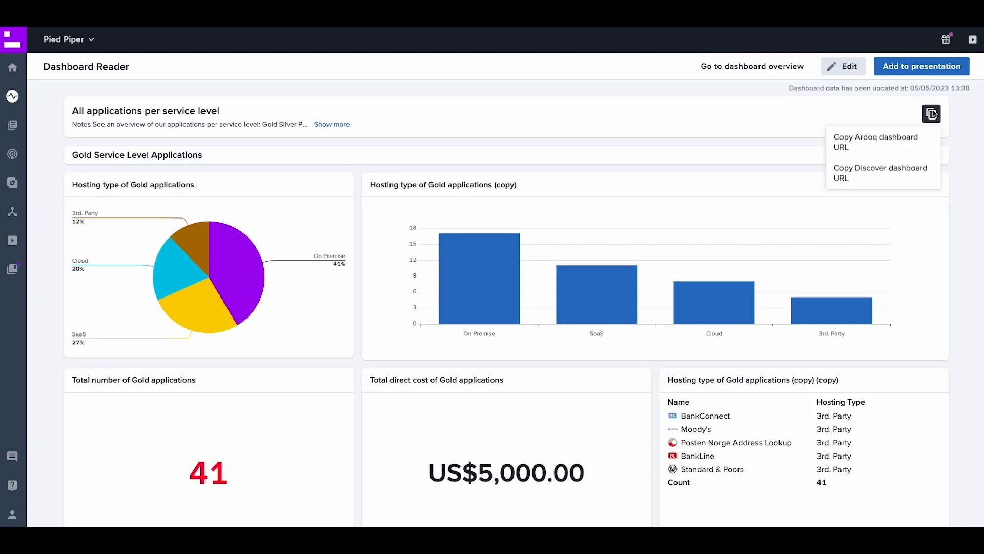
{"action": "left_click", "coordinate": [886, 174]}
{"action": "key", "text": "super+t"}
{"action": "key", "text": "super+v"}
{"action": "key", "text": "Return"}
Review the dashboard's charts in Ardoq Discover, toggling the Live series in the stacked lifecycle phase bar chart.
{"action": "scroll", "coordinate": [374, 191], "scroll_direction": "down", "scroll_amount": 1}
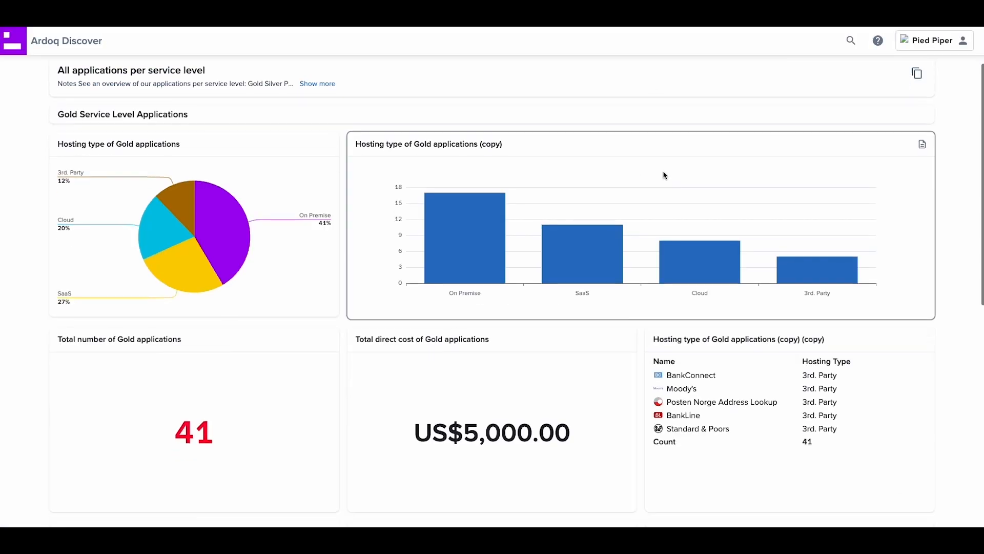
{"action": "mouse_move", "coordinate": [229, 225]}
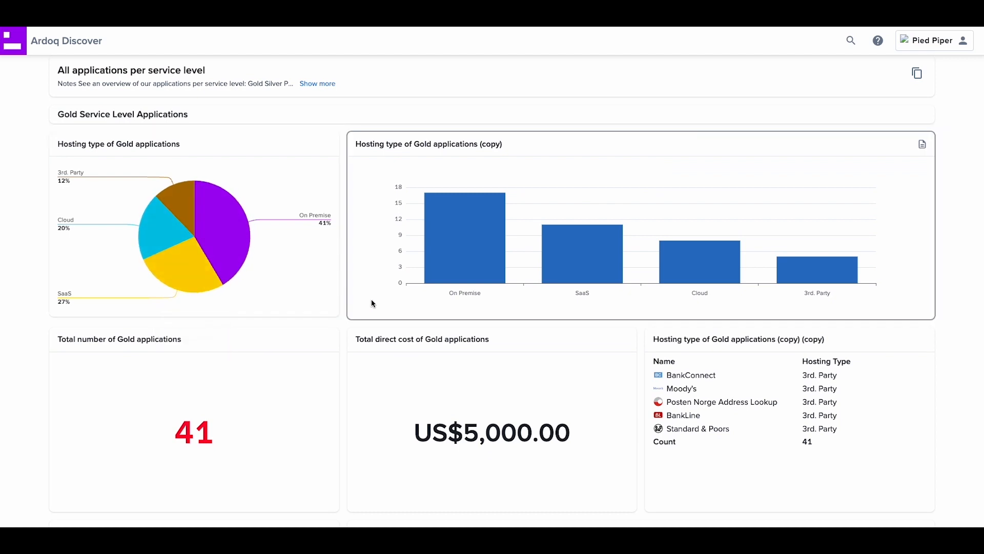
{"action": "scroll", "coordinate": [371, 299], "scroll_direction": "down", "scroll_amount": 7}
{"action": "left_click", "coordinate": [609, 355]}
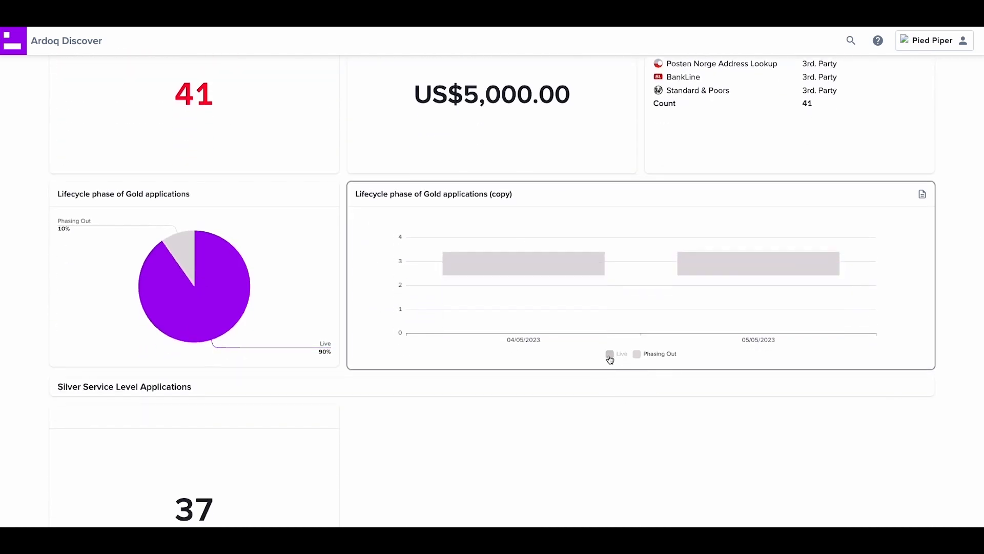
{"action": "scroll", "coordinate": [608, 359], "scroll_direction": "down", "scroll_amount": 2}
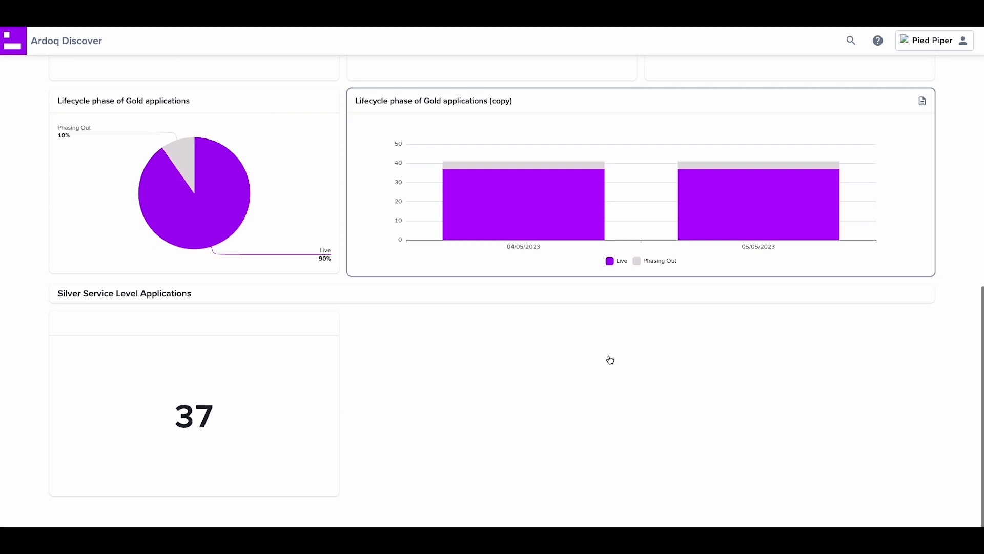